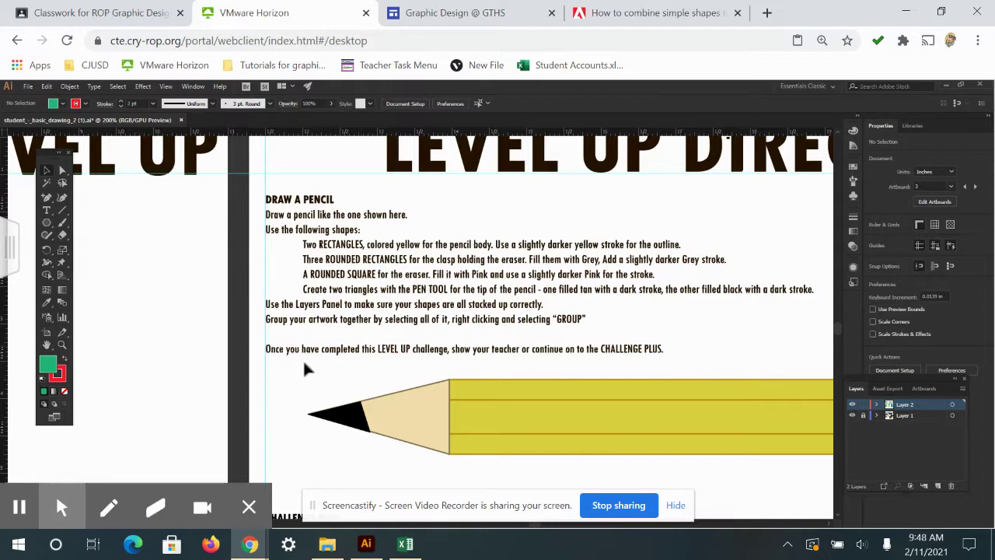
Draw a horizontal rectangle about 5.21 by 0.29 in on the Level Up practice artboard for the pencil body.
{"action": "left_click_drag", "start_coordinate": [291, 302], "coordinate": [172, 286]}
{"action": "left_click_drag", "start_coordinate": [78, 283], "coordinate": [822, 278]}
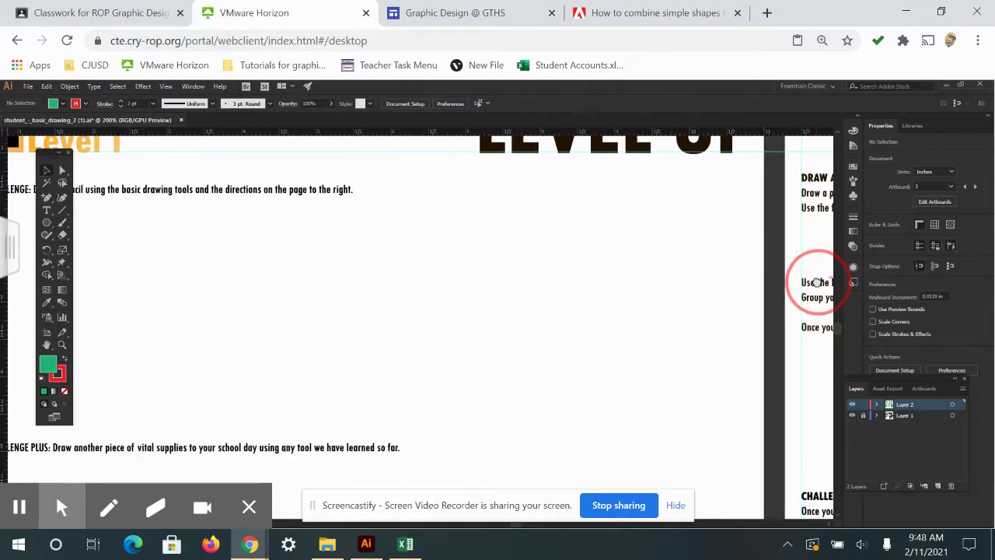
{"action": "left_click", "coordinate": [49, 223]}
{"action": "left_click", "coordinate": [92, 222]}
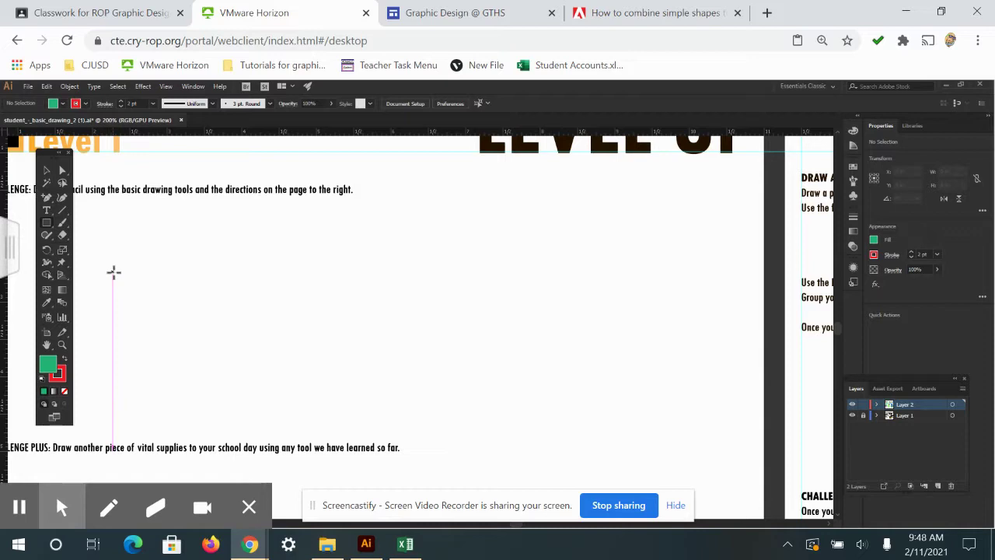
{"action": "mouse_move", "coordinate": [113, 272]}
{"action": "left_mouse_down"}
{"action": "mouse_move", "coordinate": [415, 271]}
{"action": "mouse_move", "coordinate": [497, 279]}
{"action": "mouse_move", "coordinate": [502, 292]}
{"action": "left_mouse_up"}
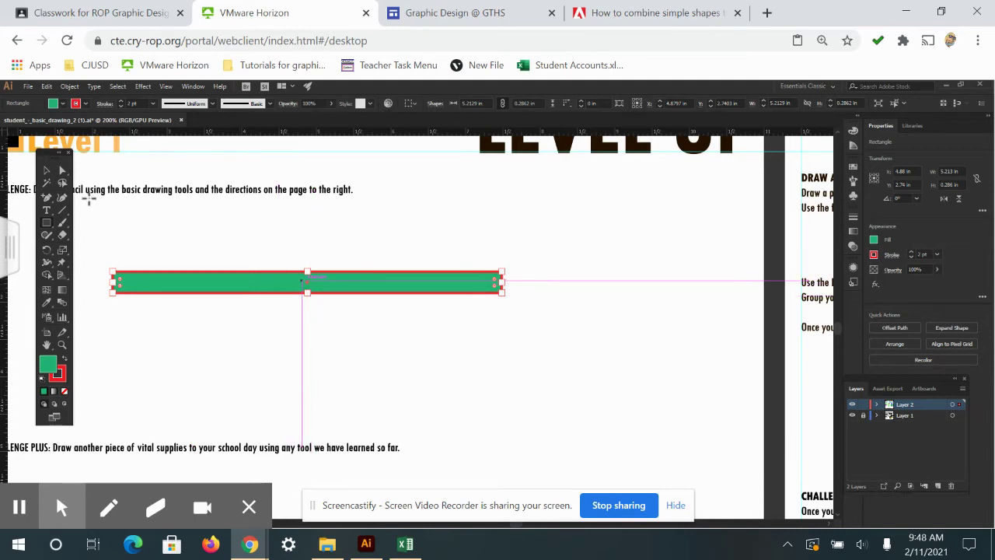
Duplicate the rectangle directly beneath the original and horizontally centre-align the two rectangles.
{"action": "left_click", "coordinate": [47, 175]}
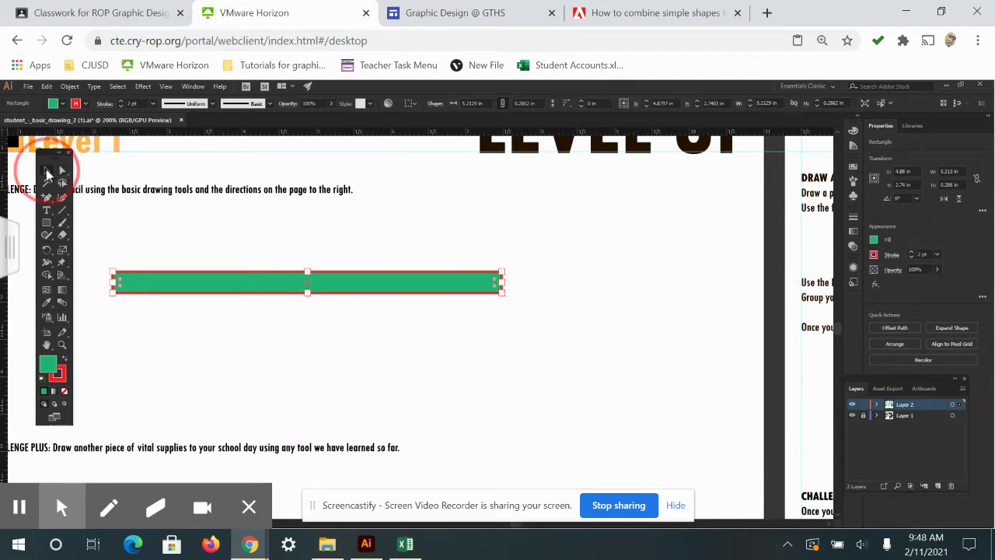
{"action": "left_click_drag", "start_coordinate": [290, 287], "coordinate": [289, 310]}
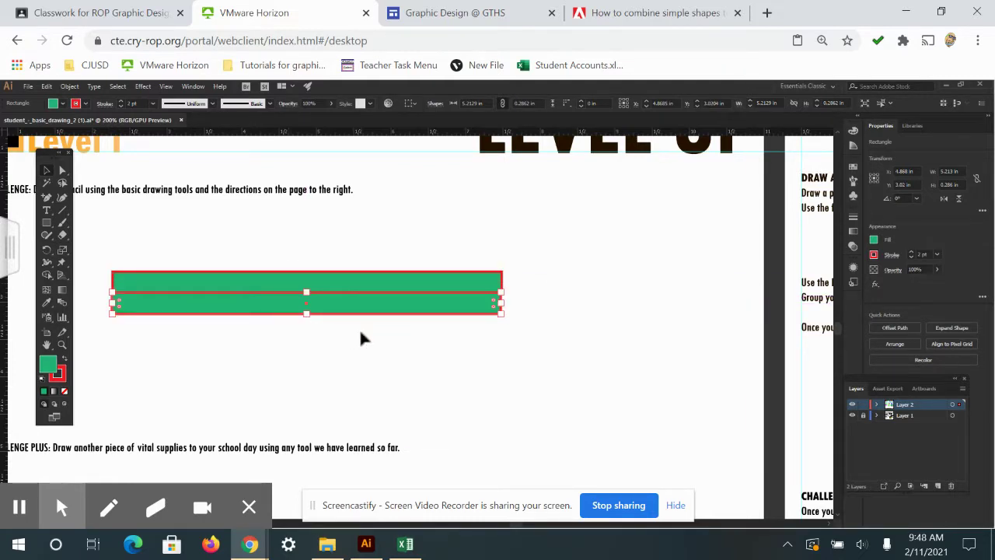
{"action": "left_click", "coordinate": [360, 332]}
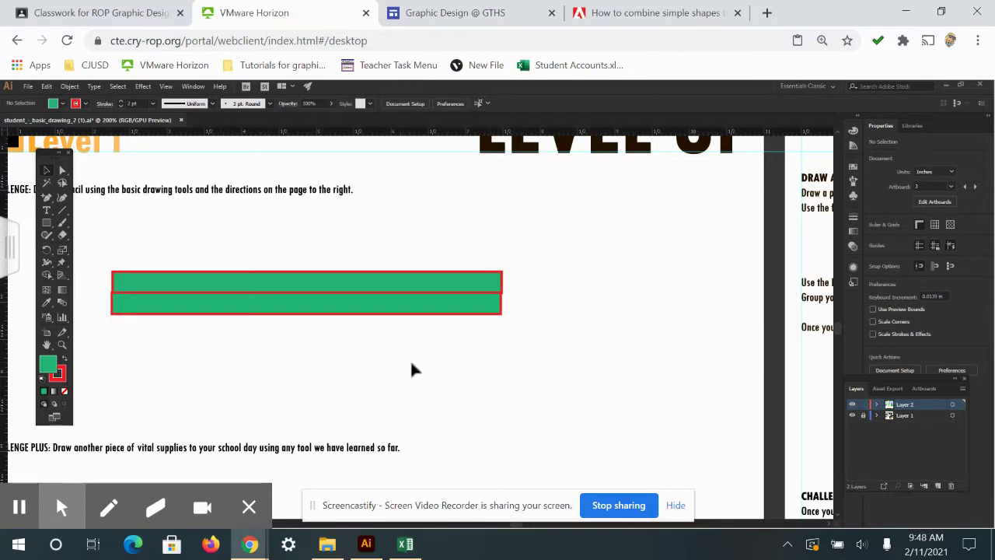
{"action": "left_click_drag", "start_coordinate": [445, 342], "coordinate": [356, 258]}
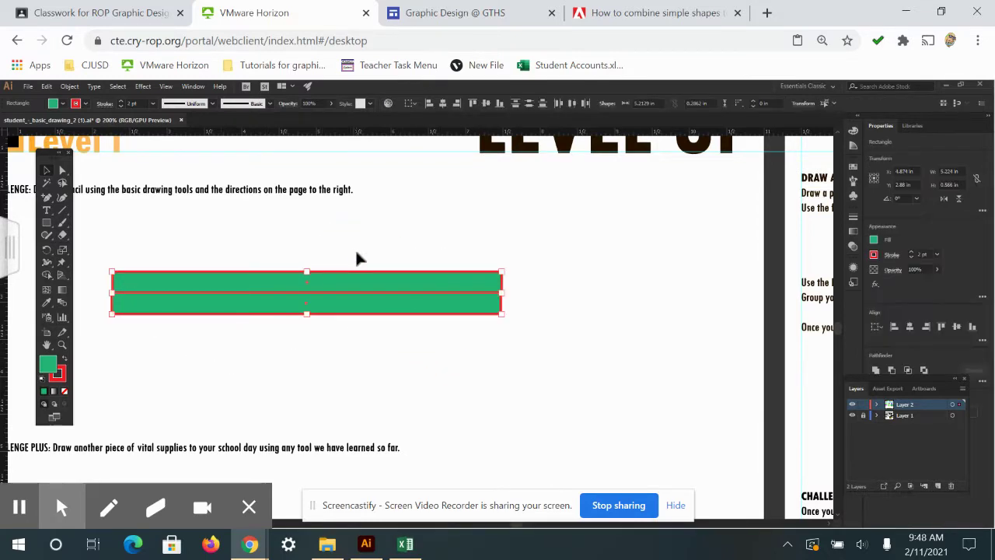
{"action": "left_click", "coordinate": [445, 106]}
Apply the sample pencil body's yellow fill and darker yellow stroke to both rectangles with the Eyedropper.
{"action": "key", "text": "space"}
{"action": "left_click_drag", "start_coordinate": [702, 371], "coordinate": [442, 366]}
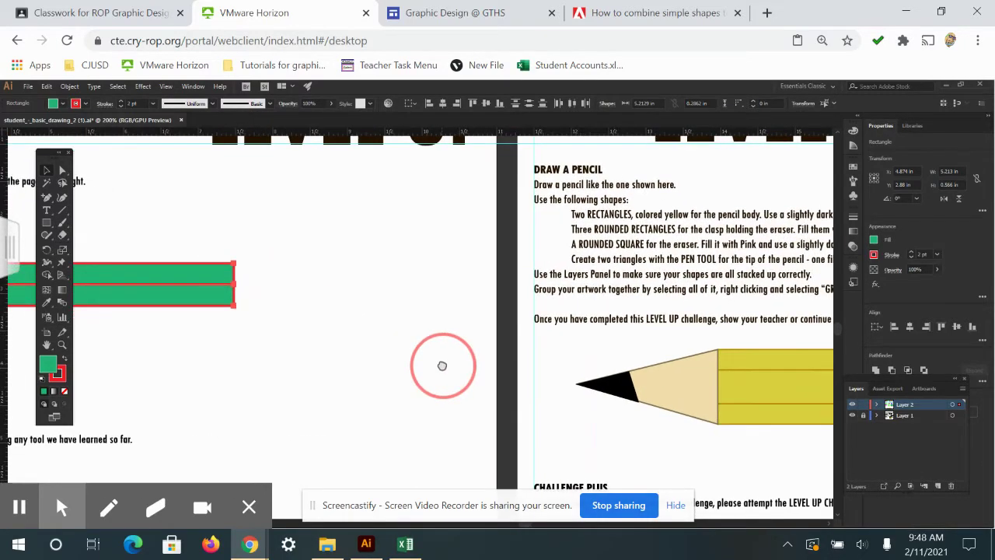
{"action": "left_click", "coordinate": [193, 306]}
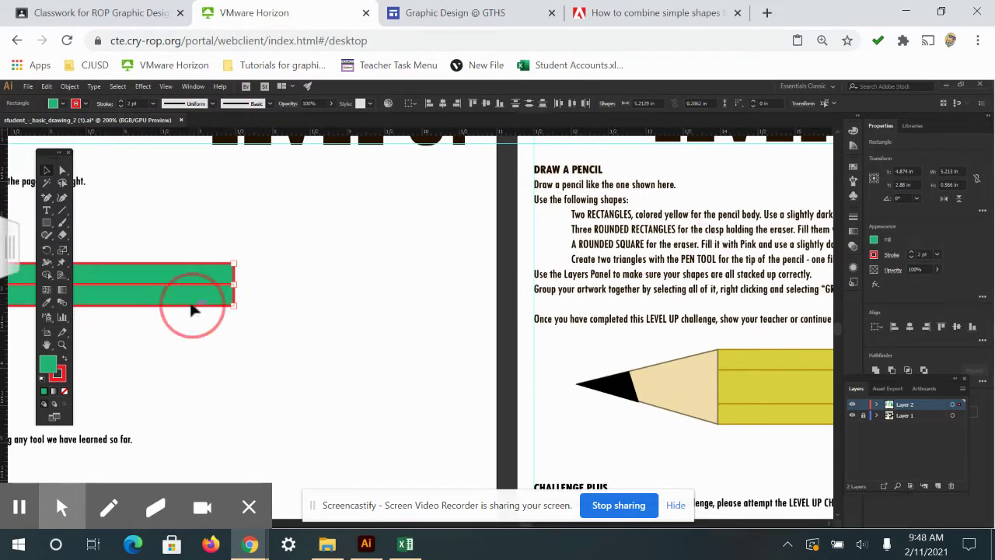
{"action": "left_click", "coordinate": [204, 304]}
{"action": "left_click", "coordinate": [173, 255]}
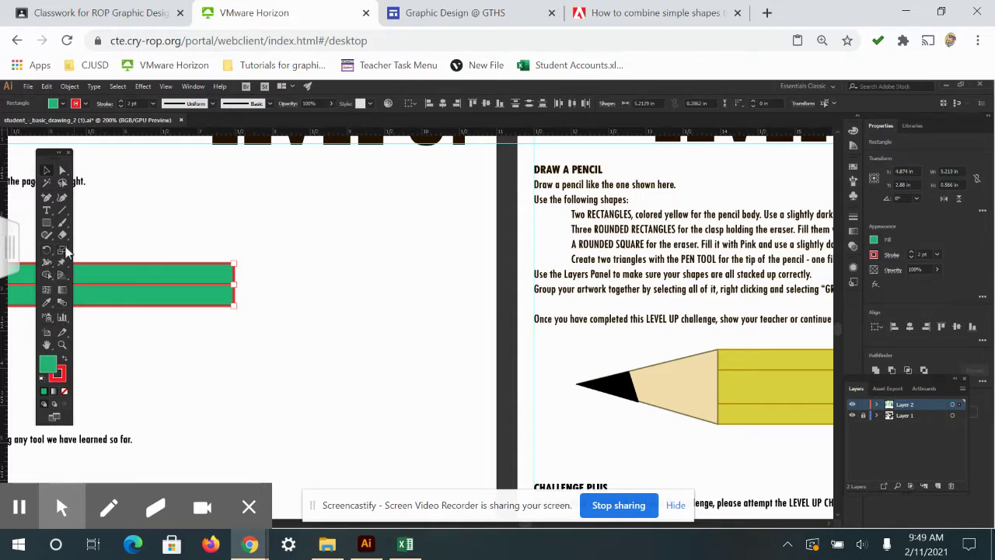
{"action": "left_click", "coordinate": [46, 305]}
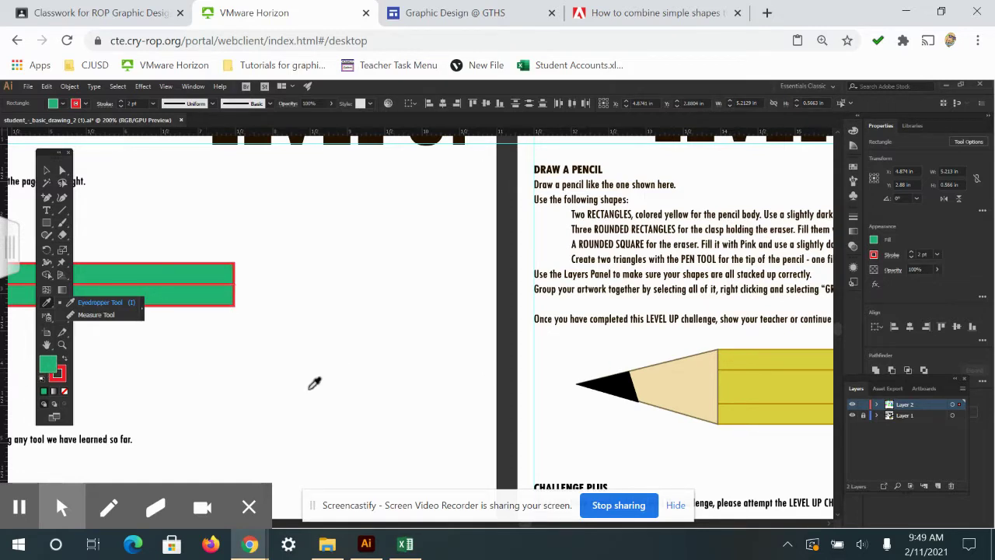
{"action": "left_click", "coordinate": [799, 357]}
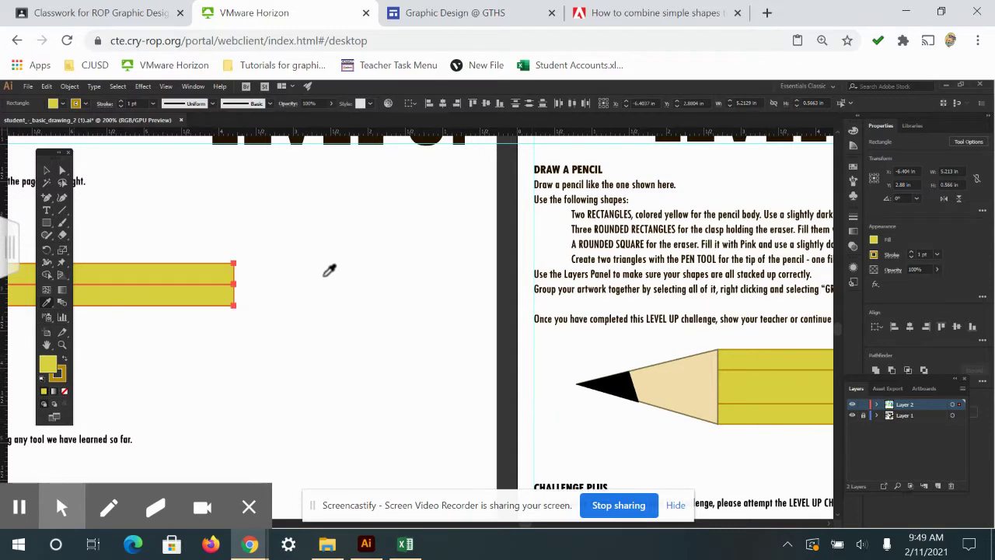
{"action": "left_click", "coordinate": [48, 173]}
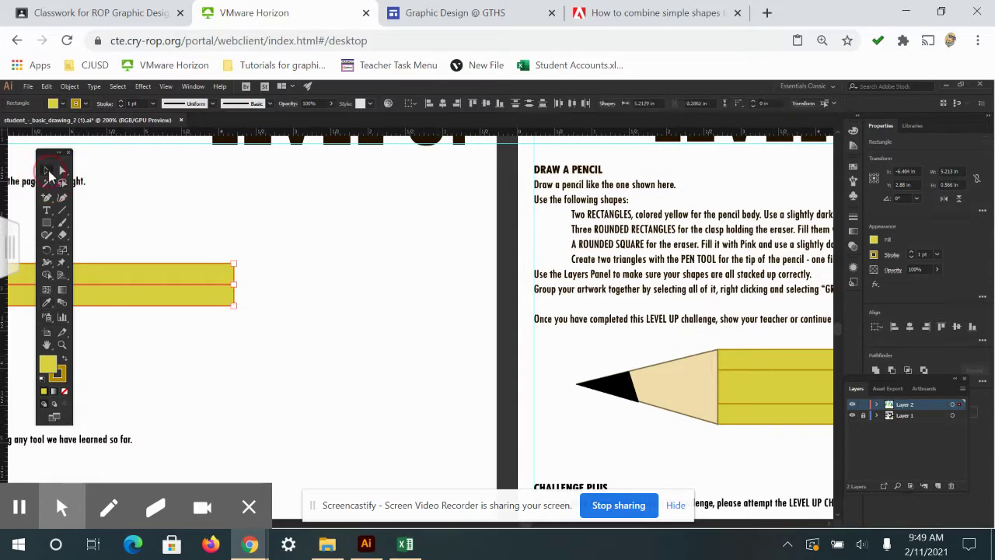
{"action": "left_click", "coordinate": [335, 314]}
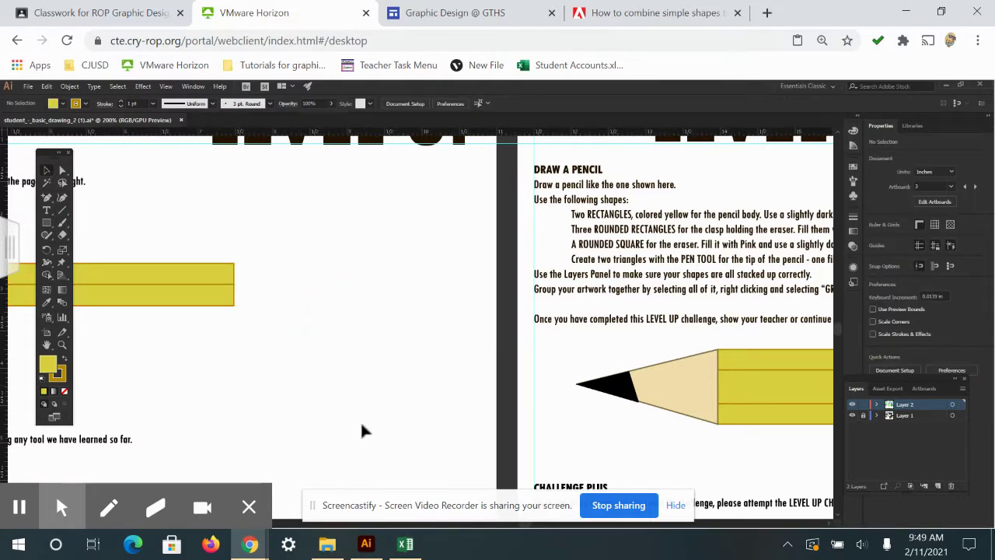
Compare with the sample pencil and duplicate the lower yellow rectangle directly beneath it as the body's third band.
{"action": "left_click_drag", "start_coordinate": [736, 360], "coordinate": [562, 338]}
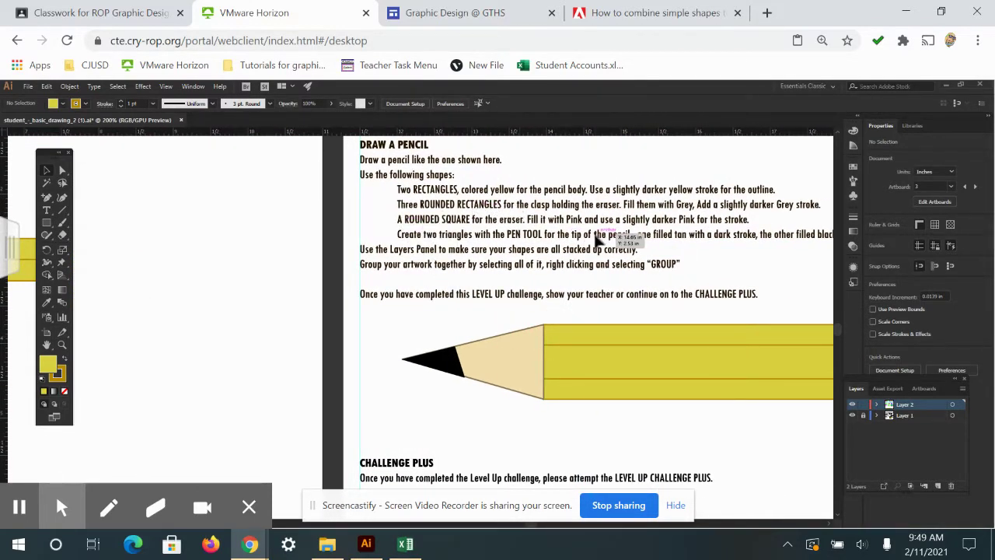
{"action": "left_click_drag", "start_coordinate": [700, 247], "coordinate": [372, 268]}
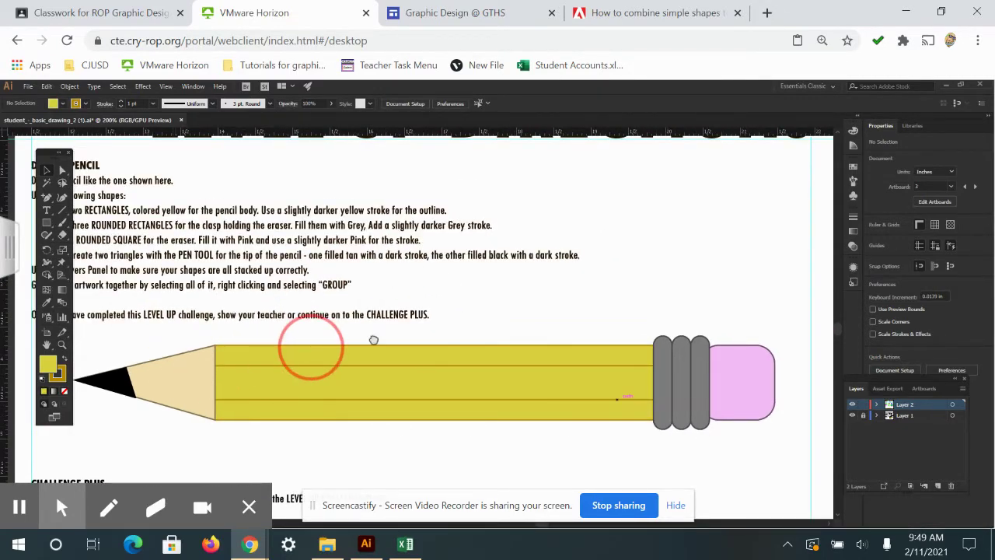
{"action": "left_click_drag", "start_coordinate": [311, 348], "coordinate": [599, 315]}
{"action": "mouse_move", "coordinate": [229, 327]}
{"action": "left_mouse_down"}
{"action": "mouse_move", "coordinate": [295, 340]}
{"action": "mouse_move", "coordinate": [242, 329]}
{"action": "left_mouse_up"}
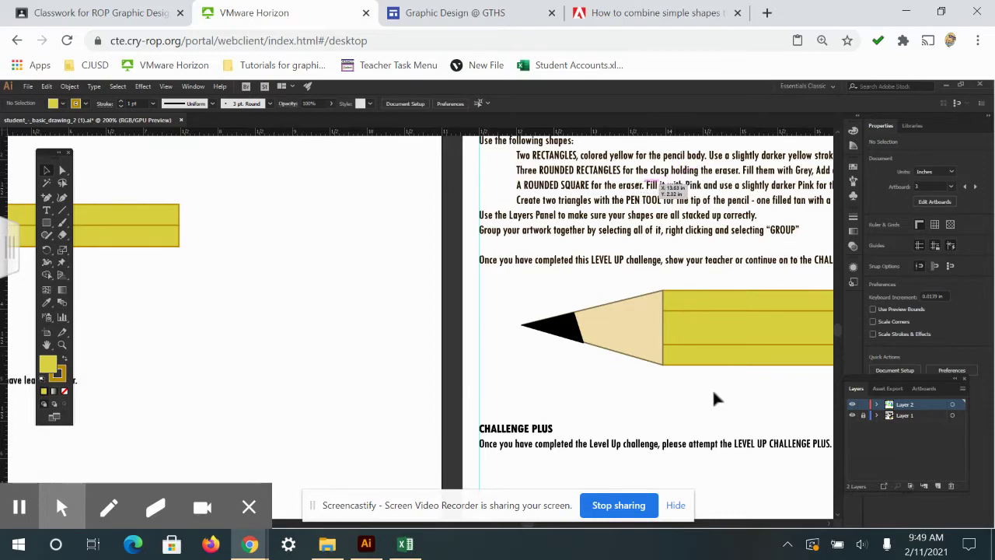
{"action": "mouse_move", "coordinate": [233, 327]}
{"action": "left_mouse_down"}
{"action": "mouse_move", "coordinate": [415, 294]}
{"action": "mouse_move", "coordinate": [620, 305]}
{"action": "left_mouse_up"}
{"action": "left_click", "coordinate": [466, 223]}
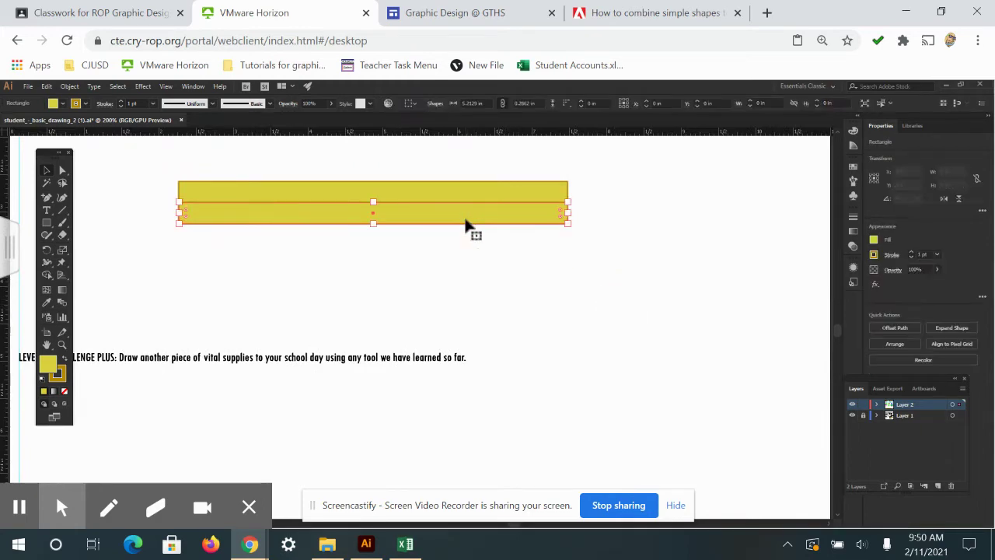
{"action": "left_click_drag", "start_coordinate": [466, 224], "coordinate": [470, 248]}
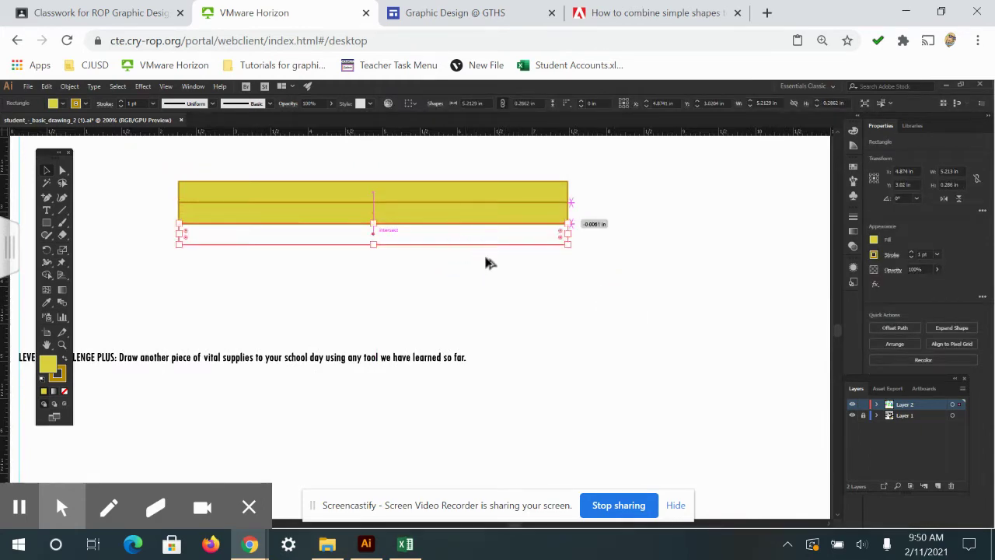
{"action": "left_click", "coordinate": [566, 295]}
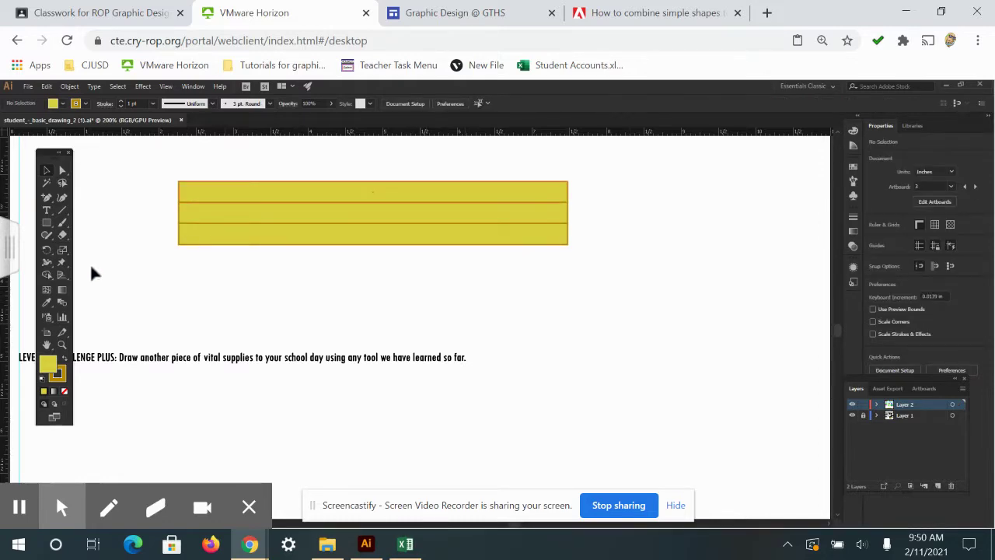
Draw a narrow upright rounded rectangle about 0.17 by 0.95 in against the right end of the pencil body.
{"action": "left_click", "coordinate": [48, 223]}
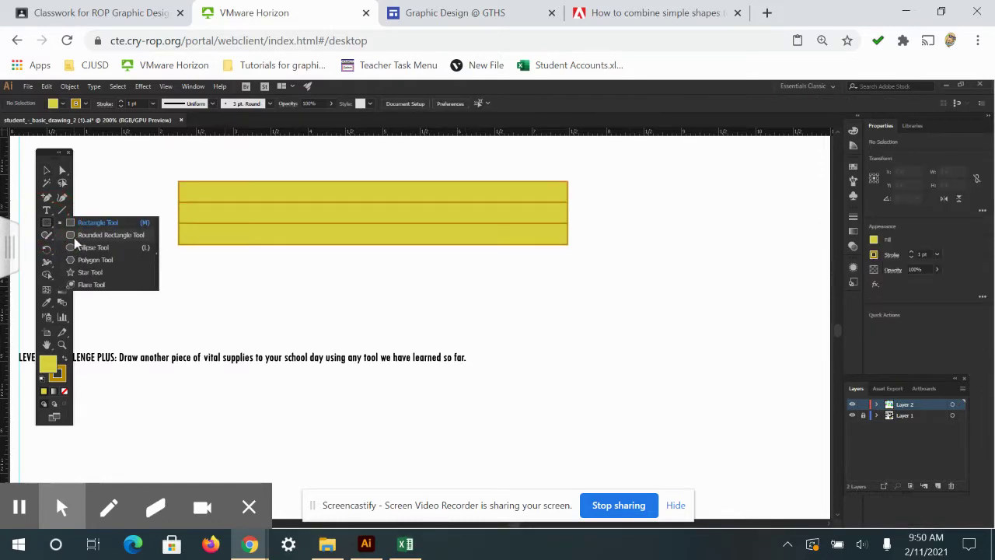
{"action": "left_click", "coordinate": [95, 223]}
{"action": "left_click_drag", "start_coordinate": [566, 176], "coordinate": [581, 248]}
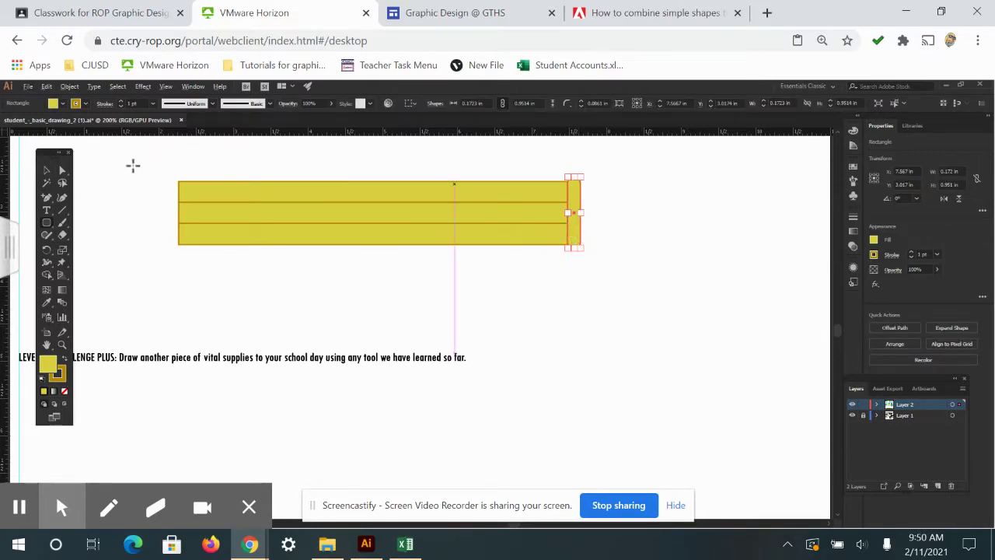
Duplicate the rounded rectangle twice side by side for the clasp and vertically centre-align the three pieces.
{"action": "left_click", "coordinate": [46, 171]}
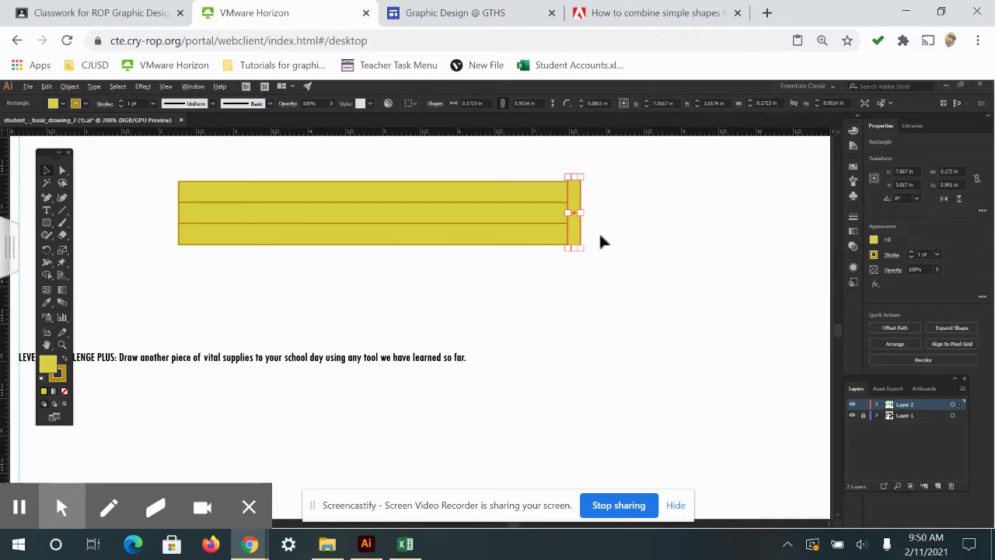
{"action": "left_click_drag", "start_coordinate": [577, 230], "coordinate": [574, 208]}
{"action": "left_click", "coordinate": [642, 243]}
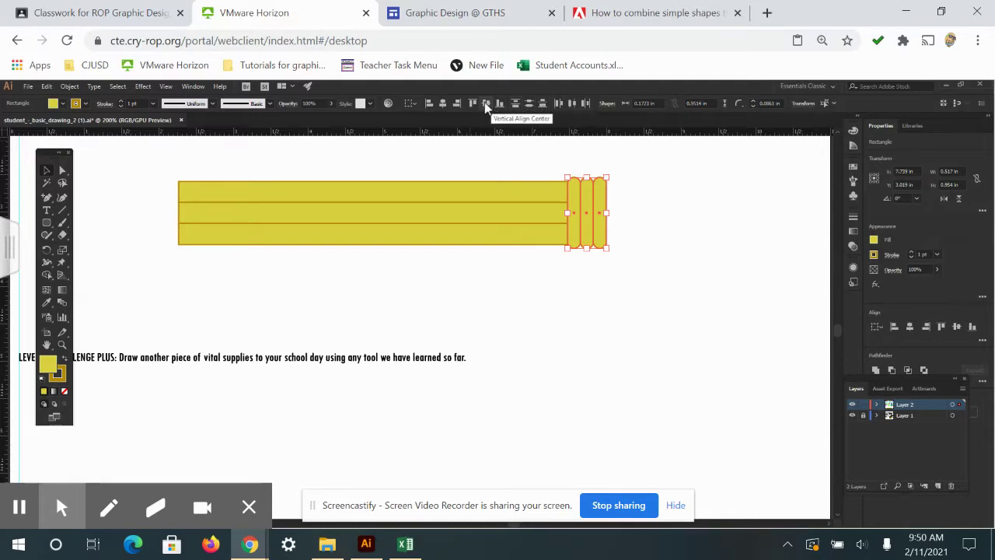
{"action": "left_click", "coordinate": [682, 295]}
Apply the sample clasp's grey fill and stroke to the three rounded rectangles with the Eyedropper.
{"action": "mouse_move", "coordinate": [641, 296]}
{"action": "left_mouse_down"}
{"action": "mouse_move", "coordinate": [473, 291]}
{"action": "mouse_move", "coordinate": [350, 321]}
{"action": "left_mouse_up"}
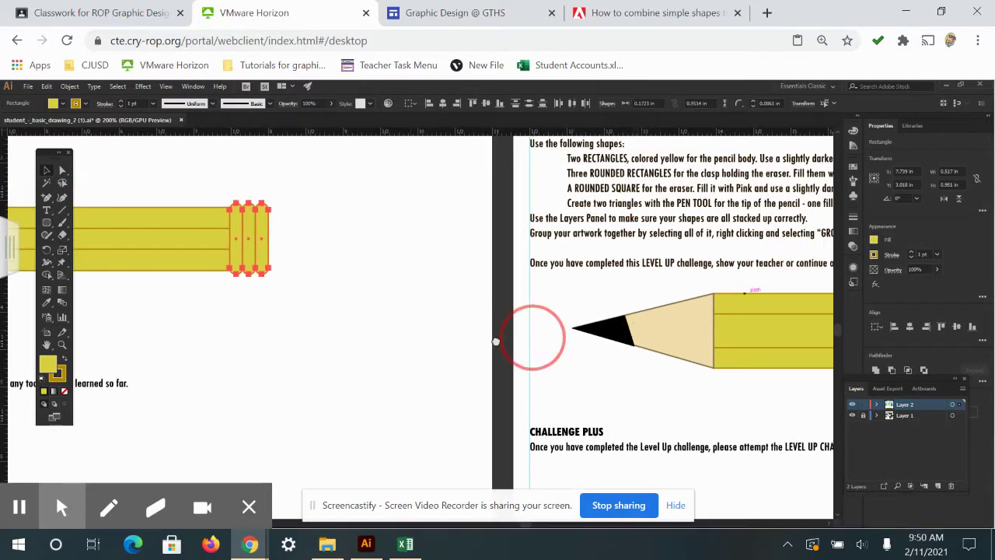
{"action": "left_click_drag", "start_coordinate": [544, 331], "coordinate": [483, 346]}
{"action": "scroll", "coordinate": [580, 355], "scroll_direction": "right", "scroll_amount": 2}
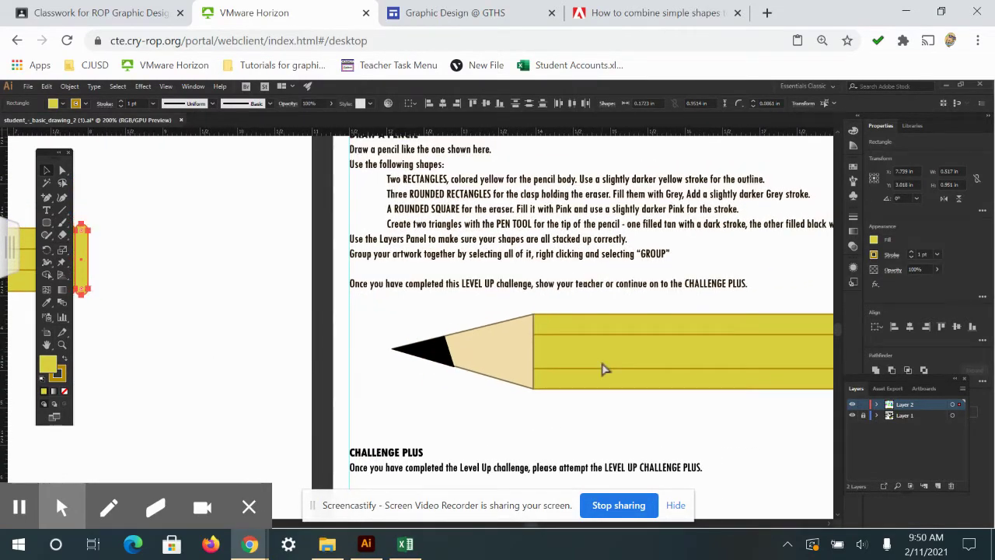
{"action": "key", "text": "ctrl+minus"}
{"action": "key", "text": "ctrl+minus"}
{"action": "mouse_move", "coordinate": [689, 366]}
{"action": "left_mouse_down"}
{"action": "mouse_move", "coordinate": [466, 391]}
{"action": "mouse_move", "coordinate": [350, 387]}
{"action": "left_mouse_up"}
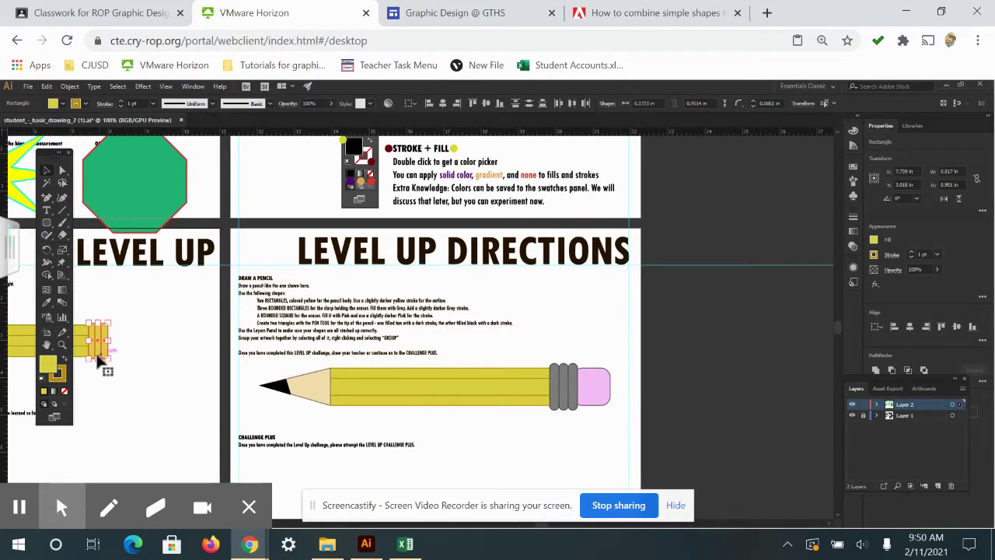
{"action": "left_click", "coordinate": [46, 307]}
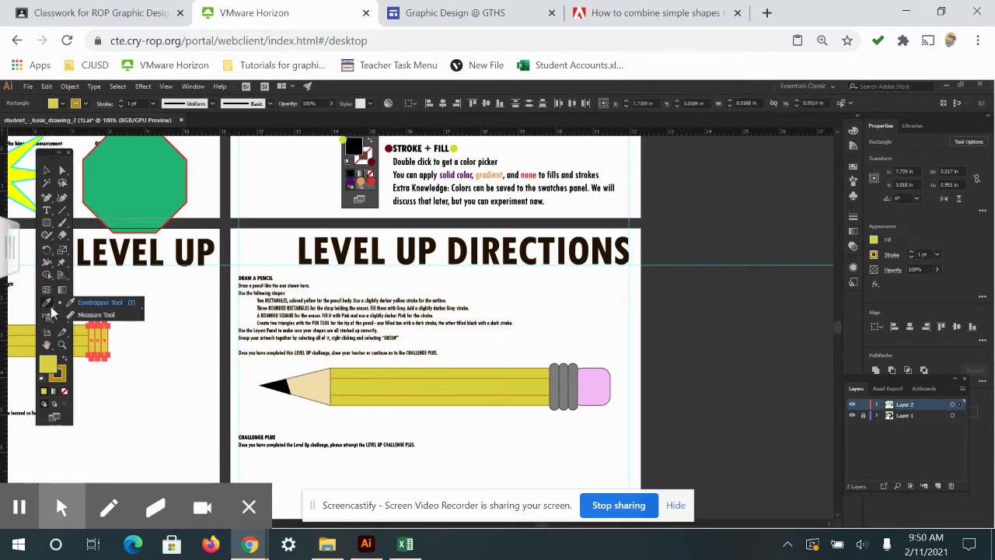
{"action": "left_click", "coordinate": [556, 379]}
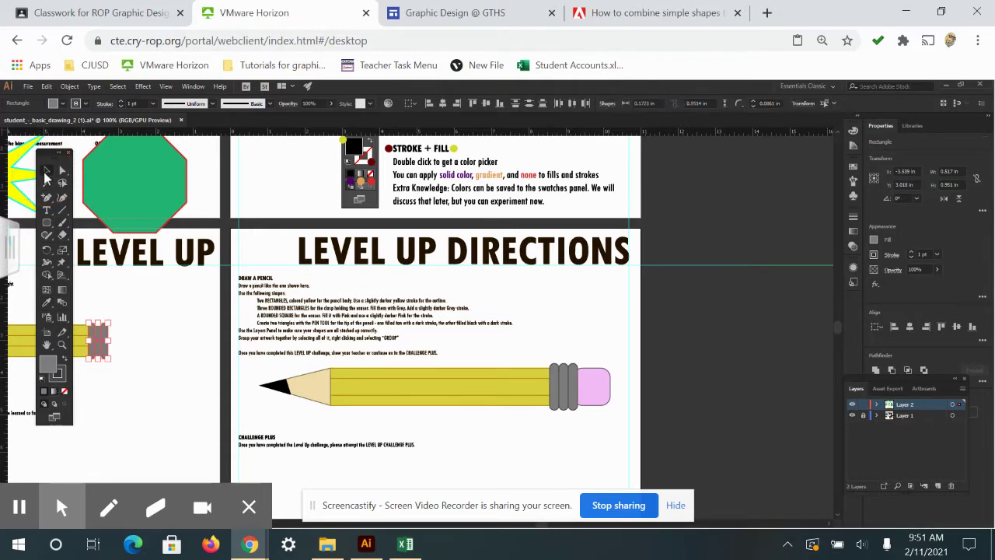
{"action": "left_click", "coordinate": [46, 172]}
{"action": "left_click", "coordinate": [131, 368]}
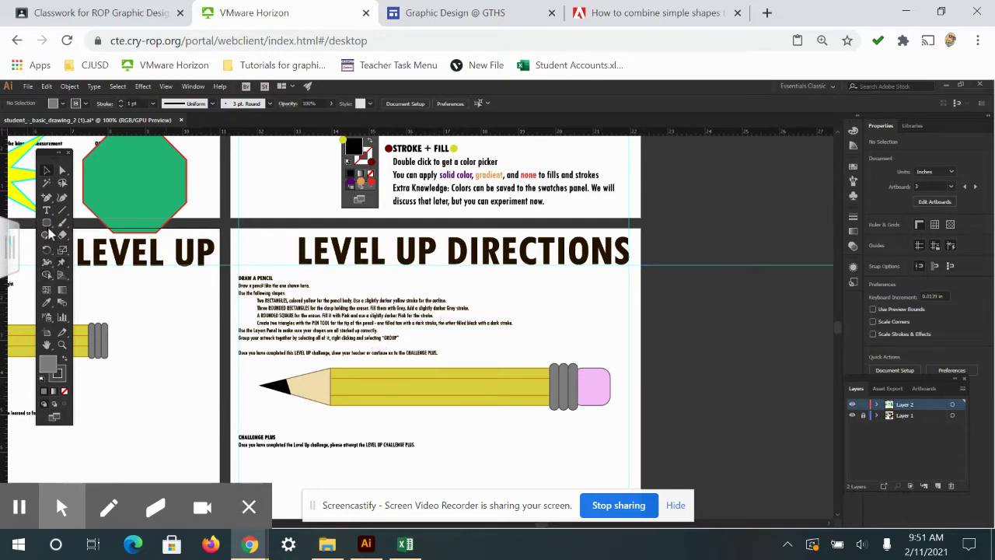
Draw a rounded square about 1 in wide beside the clasp for the eraser and select it.
{"action": "left_click_drag", "start_coordinate": [48, 230], "coordinate": [86, 247]}
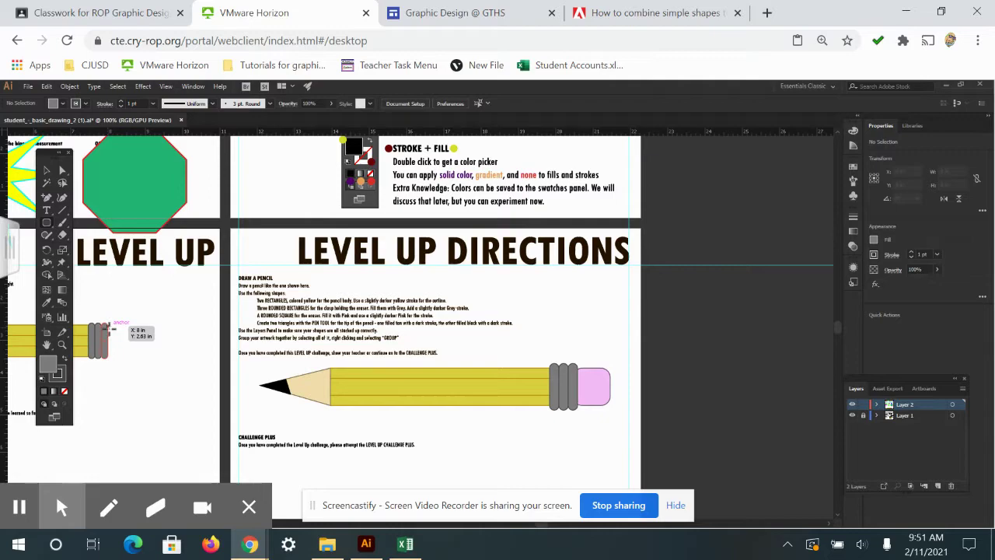
{"action": "left_click_drag", "start_coordinate": [109, 327], "coordinate": [138, 363]}
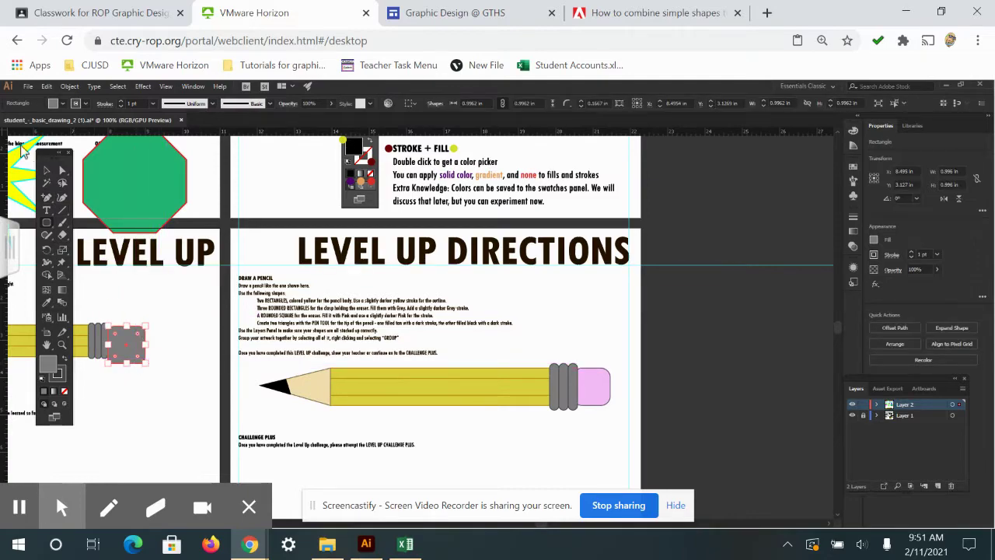
{"action": "left_click", "coordinate": [47, 174]}
{"action": "left_click", "coordinate": [136, 347]}
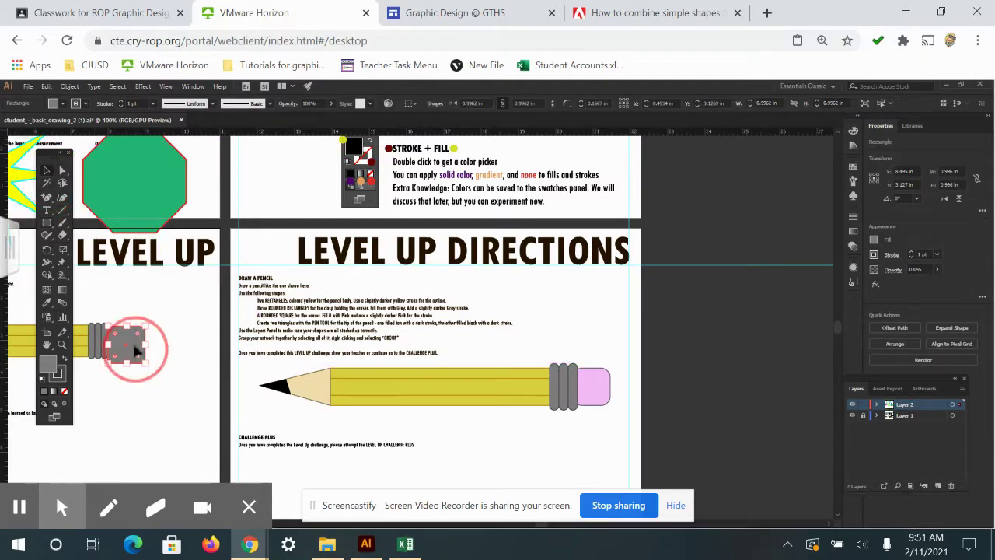
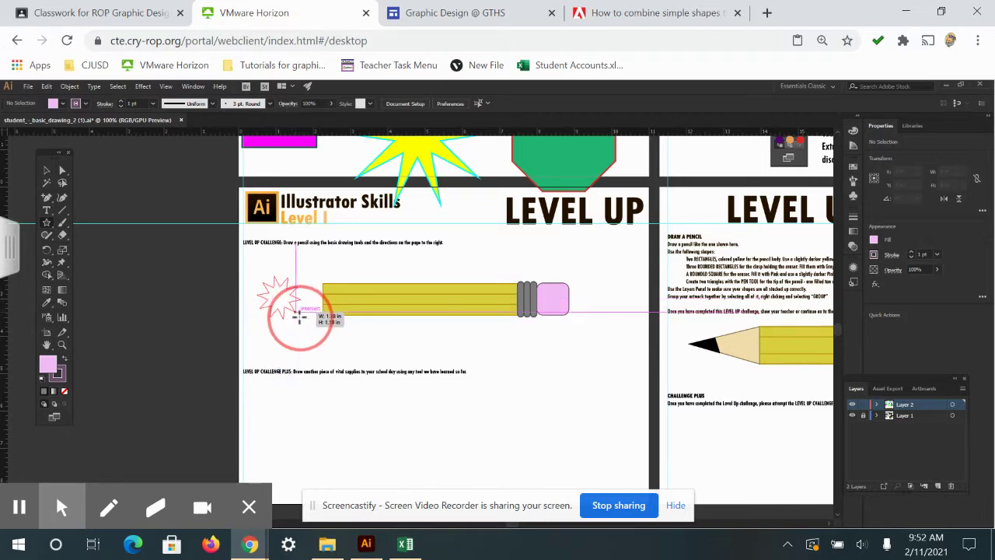
Draw a triangle about 0.91 by 1.03 in left of the pencil body with the Star tool, reducing its number of points.
{"action": "key", "text": "Down"}
{"action": "key", "text": "Down"}
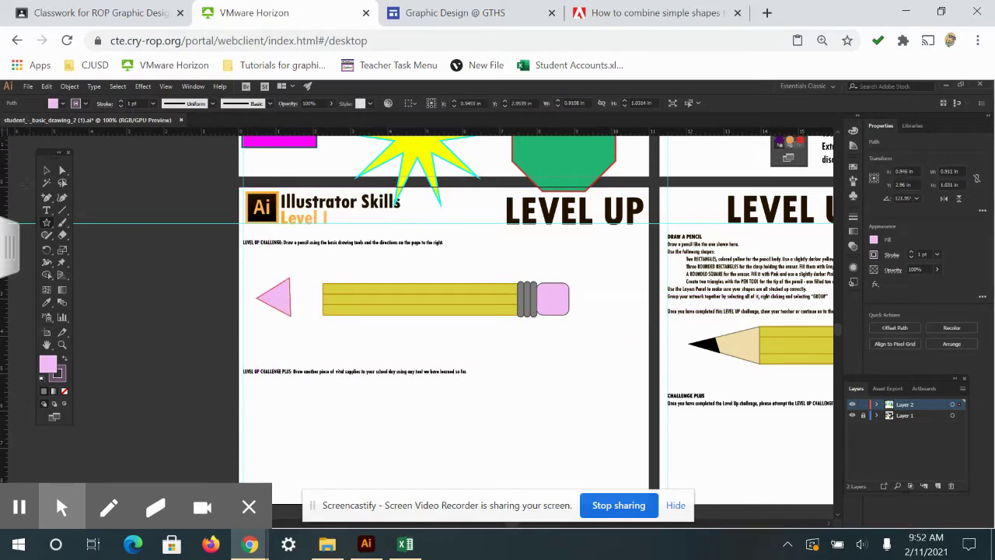
Move the pink triangle to the left end of the pencil body and rotate its base toward vertical.
{"action": "left_click", "coordinate": [45, 170]}
{"action": "left_click_drag", "start_coordinate": [265, 302], "coordinate": [305, 310]}
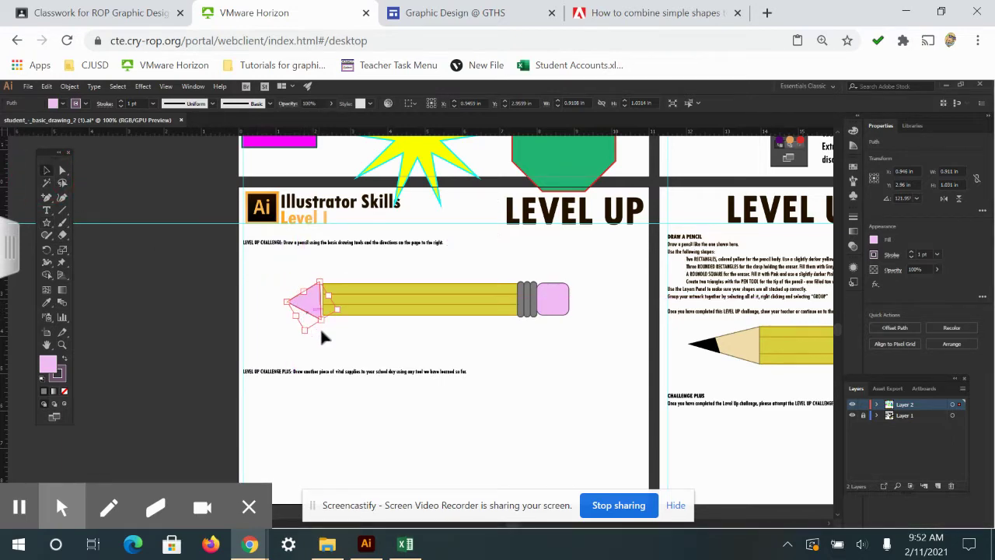
{"action": "left_click", "coordinate": [302, 334]}
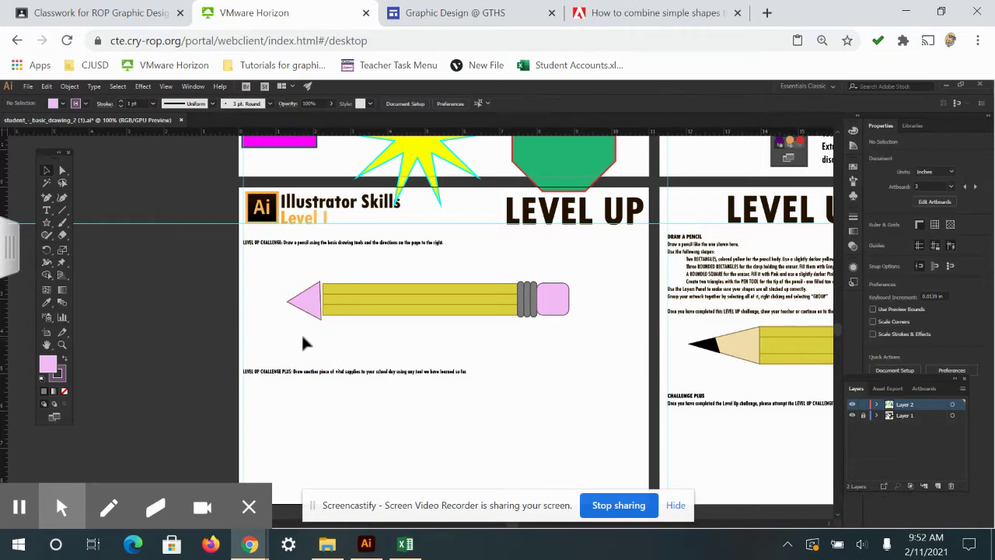
{"action": "left_click", "coordinate": [306, 302]}
{"action": "mouse_move", "coordinate": [308, 338]}
{"action": "left_mouse_down"}
{"action": "mouse_move", "coordinate": [298, 334]}
{"action": "mouse_move", "coordinate": [310, 336]}
{"action": "left_mouse_up"}
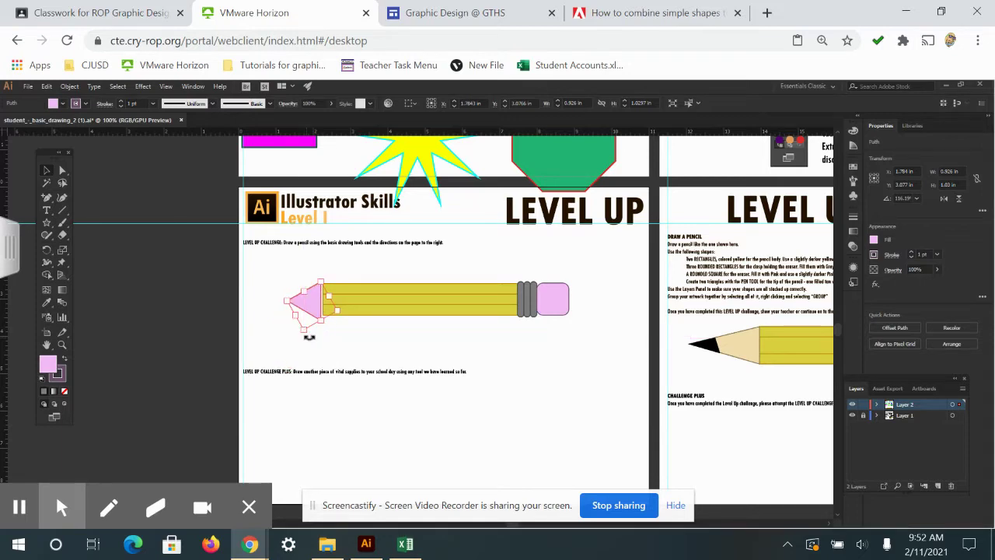
{"action": "key", "text": "Right"}
{"action": "key", "text": "Right"}
{"action": "key", "text": "Right"}
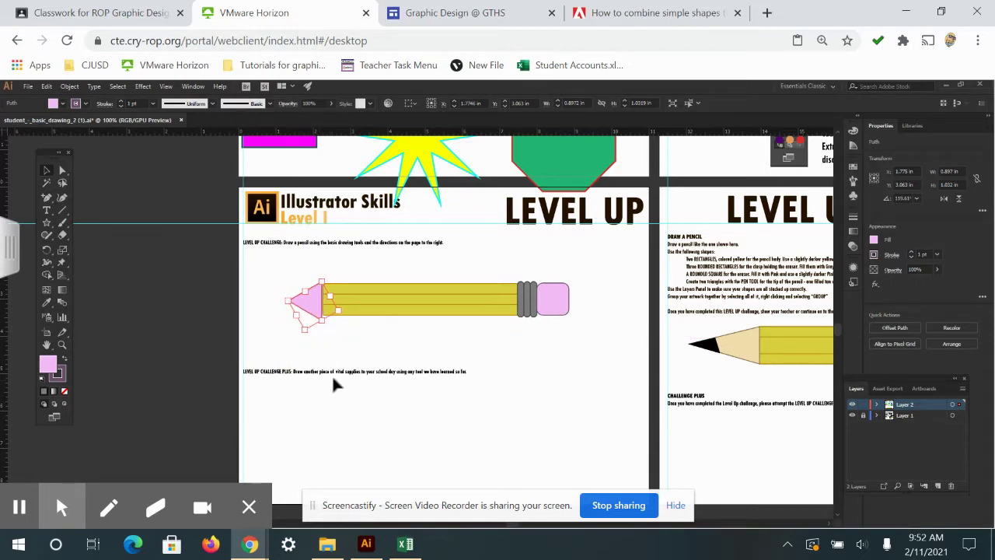
Shrink the triangle to about 0.87 by 0.94 in and fine-tune its rotation at the body's left end.
{"action": "mouse_move", "coordinate": [319, 326]}
{"action": "left_mouse_down"}
{"action": "mouse_move", "coordinate": [312, 314]}
{"action": "mouse_move", "coordinate": [321, 325]}
{"action": "left_mouse_up"}
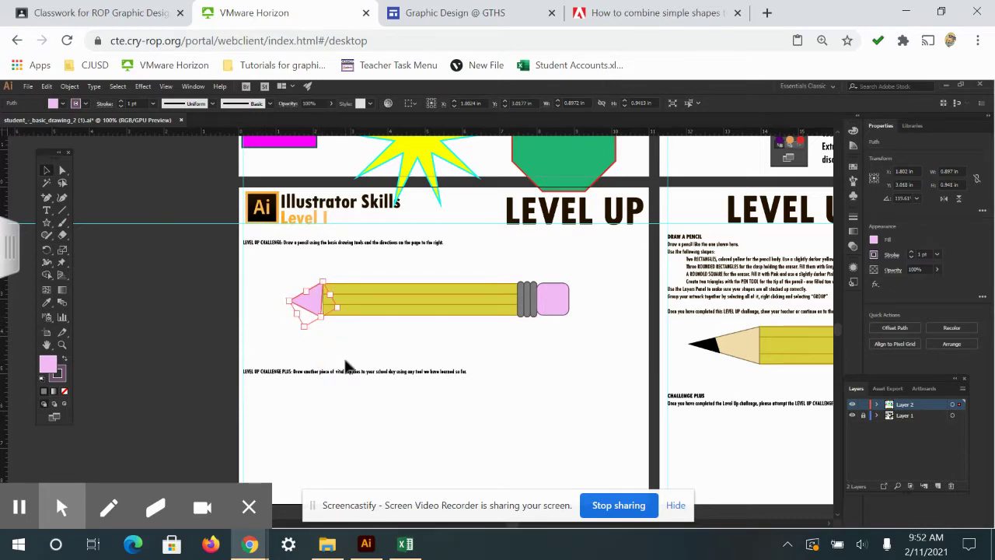
{"action": "left_click_drag", "start_coordinate": [302, 335], "coordinate": [307, 334]}
{"action": "left_click", "coordinate": [307, 334]}
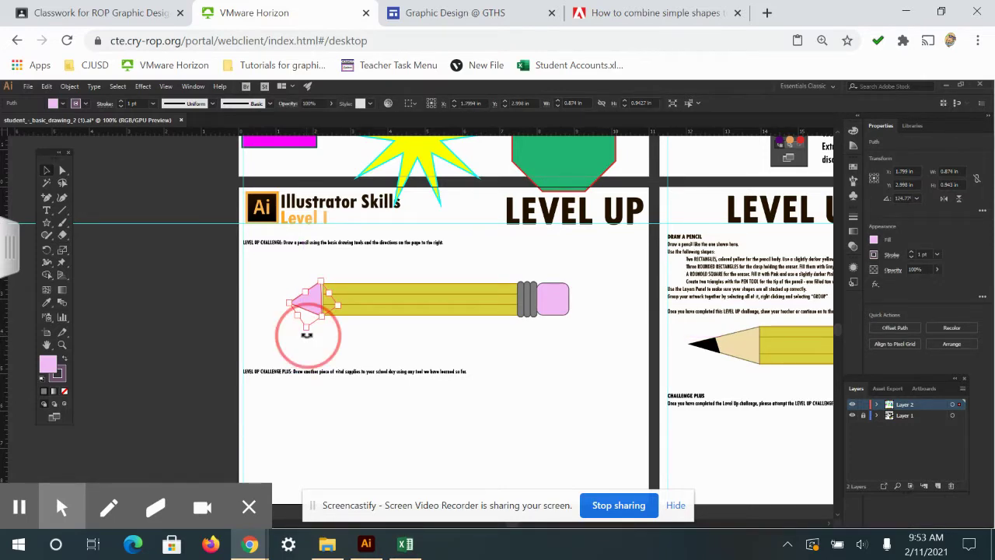
{"action": "left_click_drag", "start_coordinate": [307, 335], "coordinate": [304, 335]}
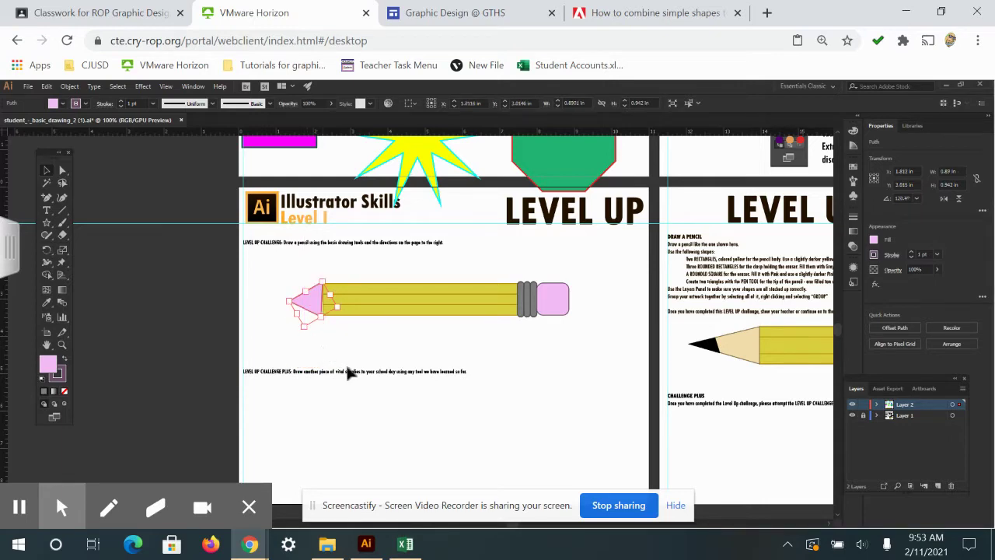
{"action": "left_click", "coordinate": [307, 330]}
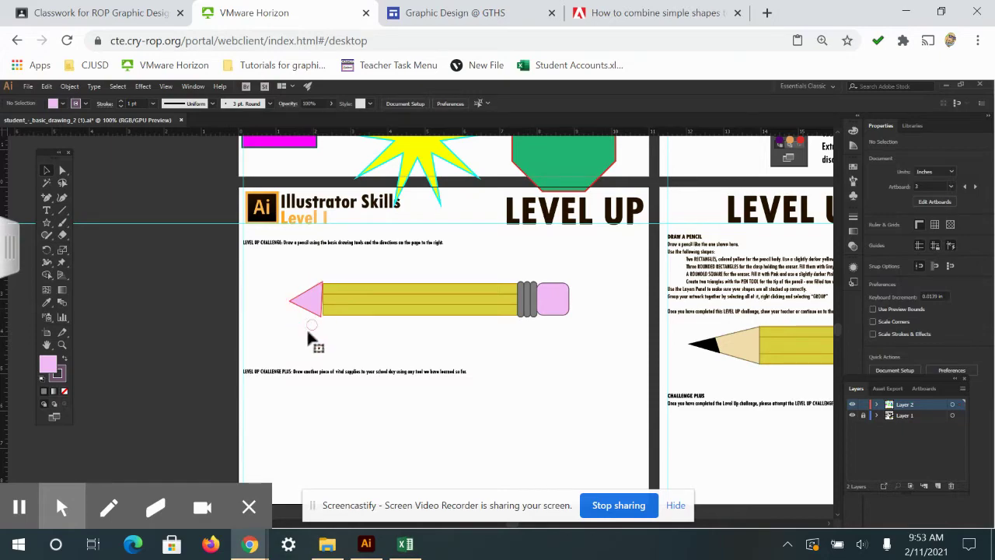
{"action": "left_click", "coordinate": [308, 312]}
{"action": "left_click_drag", "start_coordinate": [307, 332], "coordinate": [307, 334]}
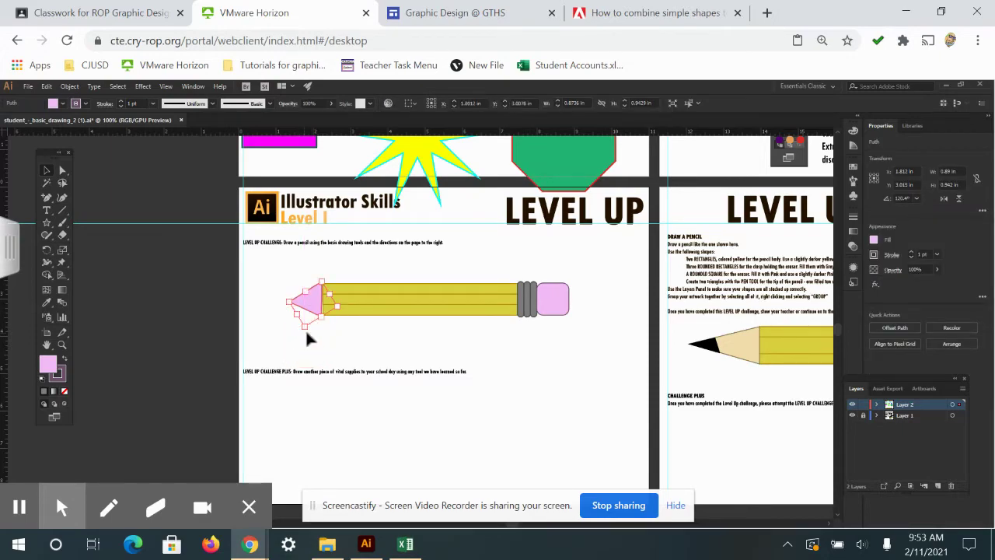
Rotate the triangle to make its base parallel to the pencil body's end and nudge it right against the body.
{"action": "key", "text": "ctrl+equal"}
{"action": "key", "text": "ctrl+equal"}
{"action": "key", "text": "ctrl+equal"}
{"action": "key", "text": "ctrl+equal"}
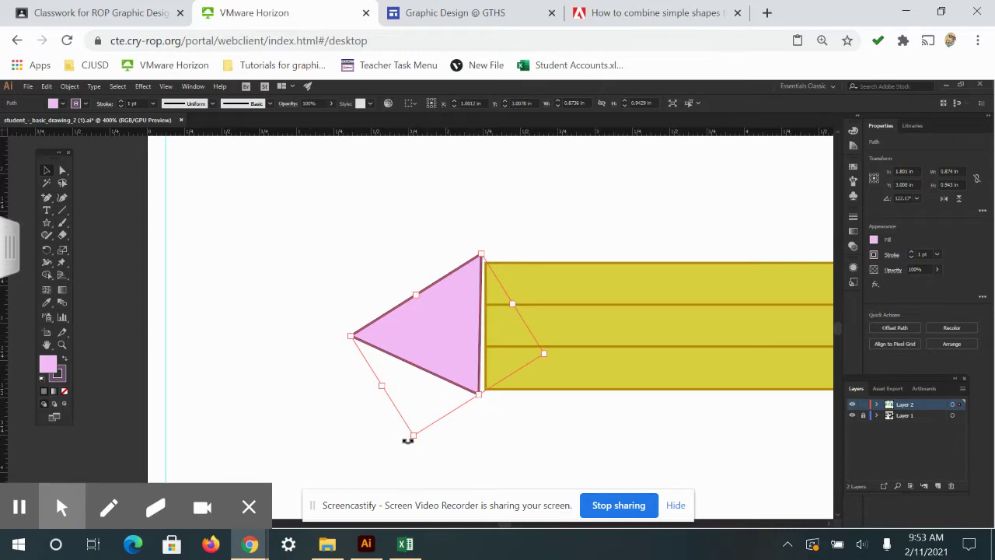
{"action": "left_click_drag", "start_coordinate": [407, 440], "coordinate": [411, 447]}
{"action": "key", "text": "Right"}
{"action": "key", "text": "Right"}
{"action": "key", "text": "Right"}
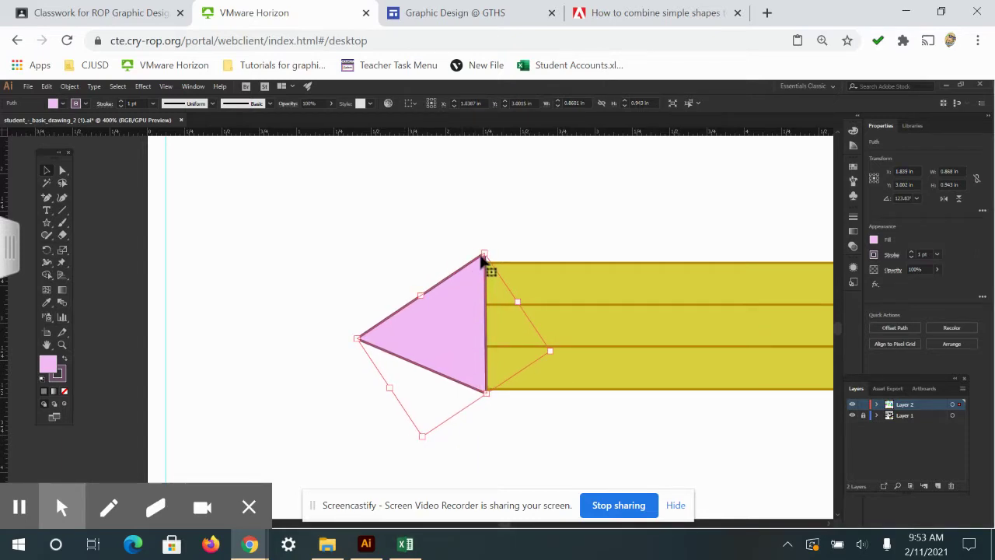
Scale the triangle down from its upper and lower base corners to about 0.84 by 0.89 in.
{"action": "left_click_drag", "start_coordinate": [483, 262], "coordinate": [488, 260]}
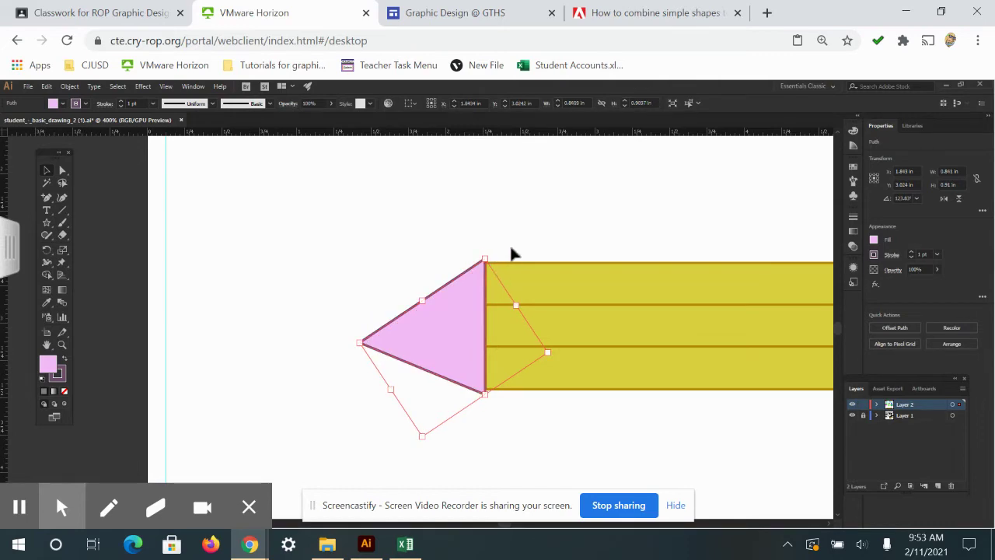
{"action": "left_click_drag", "start_coordinate": [485, 395], "coordinate": [482, 390]}
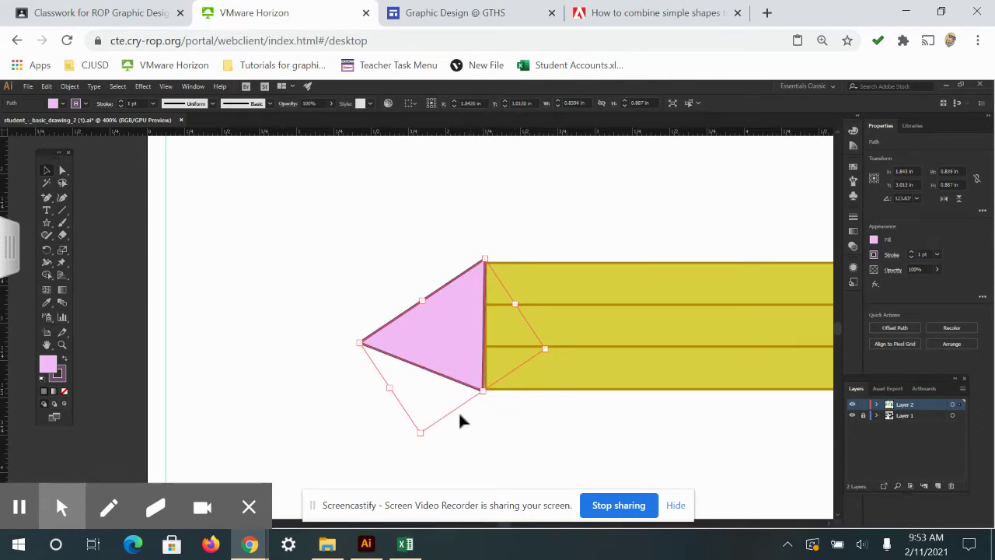
{"action": "left_click", "coordinate": [424, 444]}
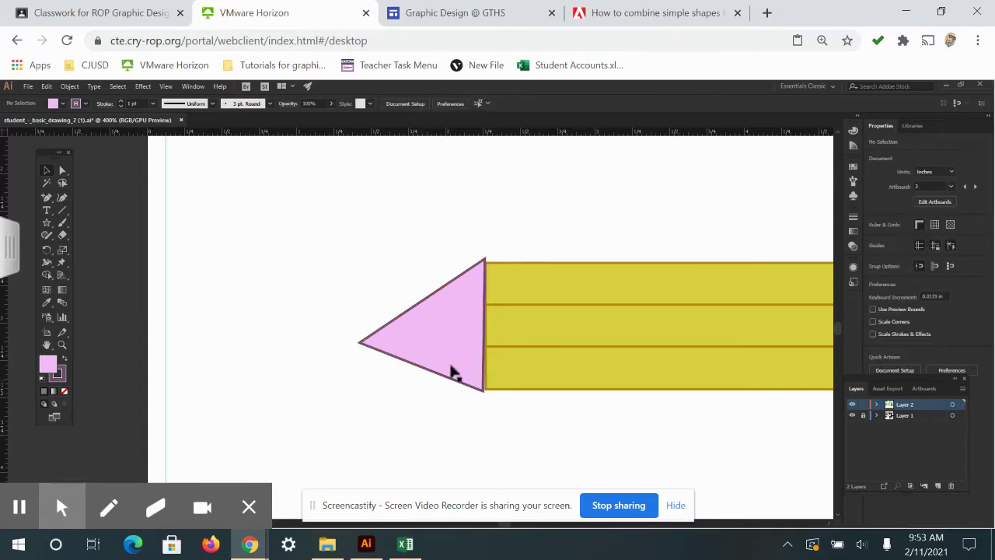
Fine-tune the triangle's rotation and resize it from its corners to about 0.83 by 0.88 in, fitting the body's height.
{"action": "left_click", "coordinate": [470, 397]}
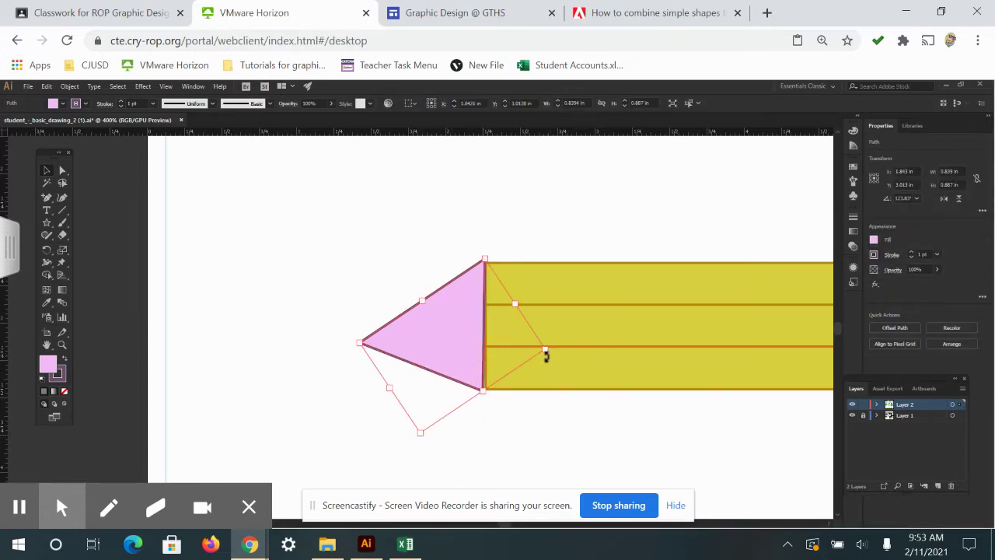
{"action": "left_click_drag", "start_coordinate": [544, 355], "coordinate": [546, 350]}
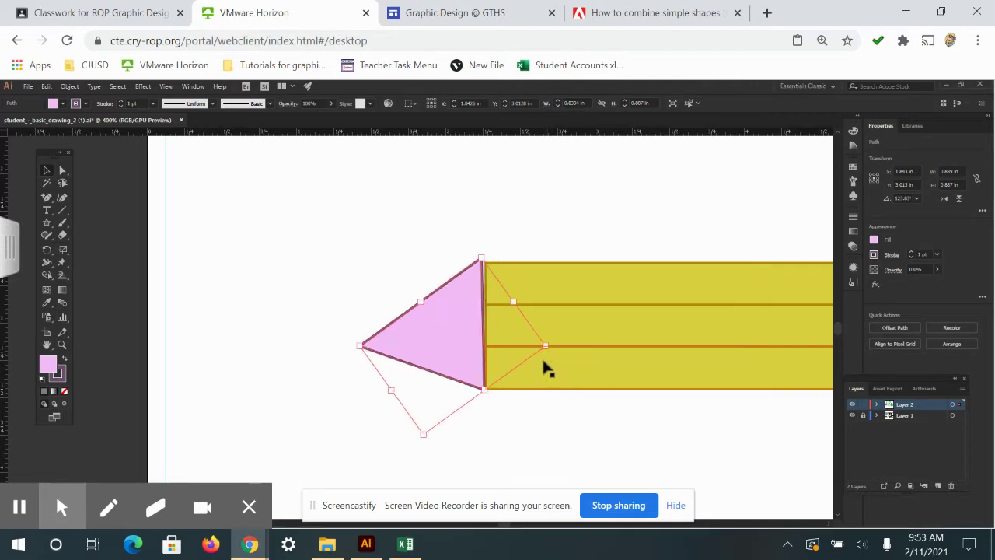
{"action": "left_click", "coordinate": [552, 348]}
{"action": "left_click_drag", "start_coordinate": [552, 350], "coordinate": [546, 349]}
{"action": "left_click", "coordinate": [472, 420]}
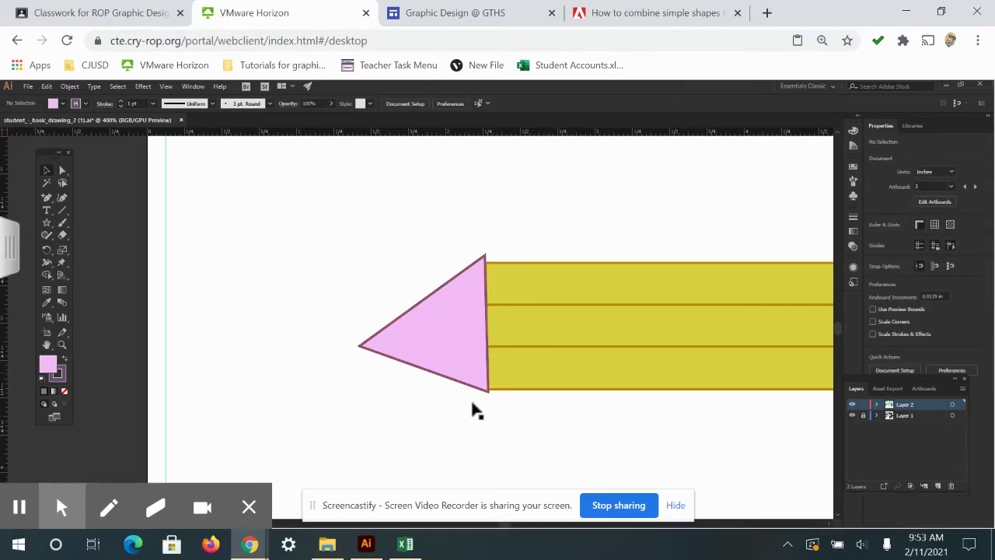
{"action": "left_click", "coordinate": [468, 377]}
{"action": "left_click_drag", "start_coordinate": [484, 257], "coordinate": [482, 265]}
{"action": "left_click", "coordinate": [471, 308]}
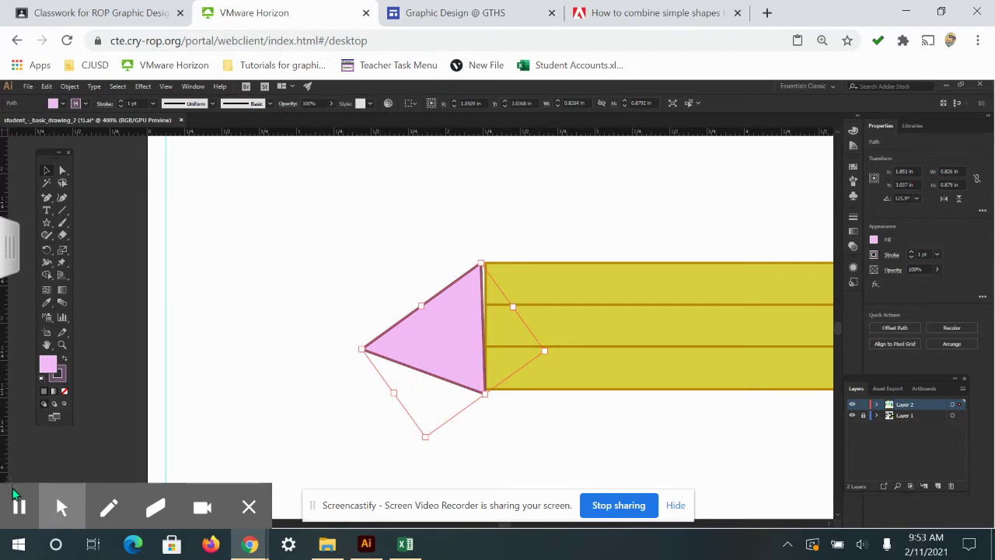
{"action": "mouse_move", "coordinate": [17, 512]}
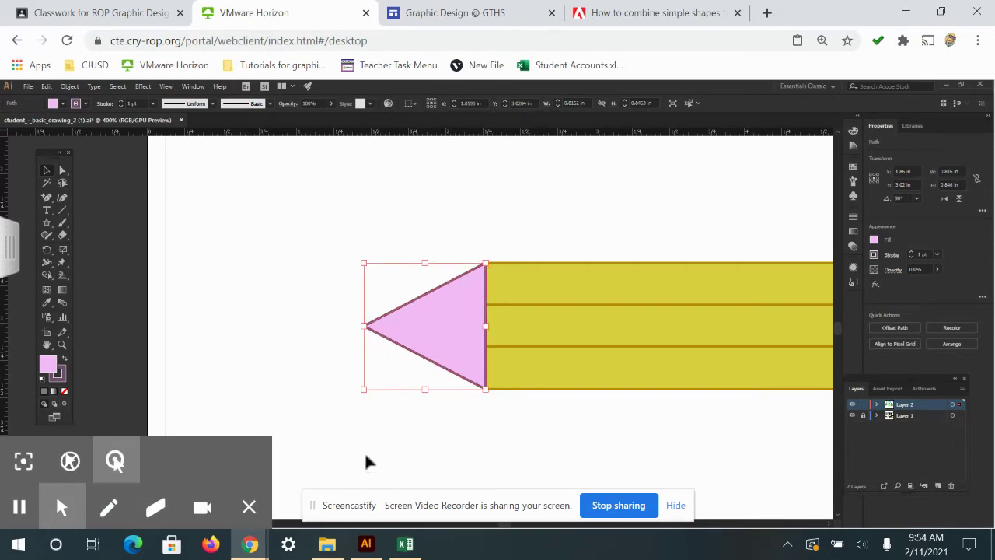
Apply the sample pencil's tan wood fill and stroke to the triangle with the Eyedropper.
{"action": "key", "text": "a"}
{"action": "key", "text": "ctrl+minus"}
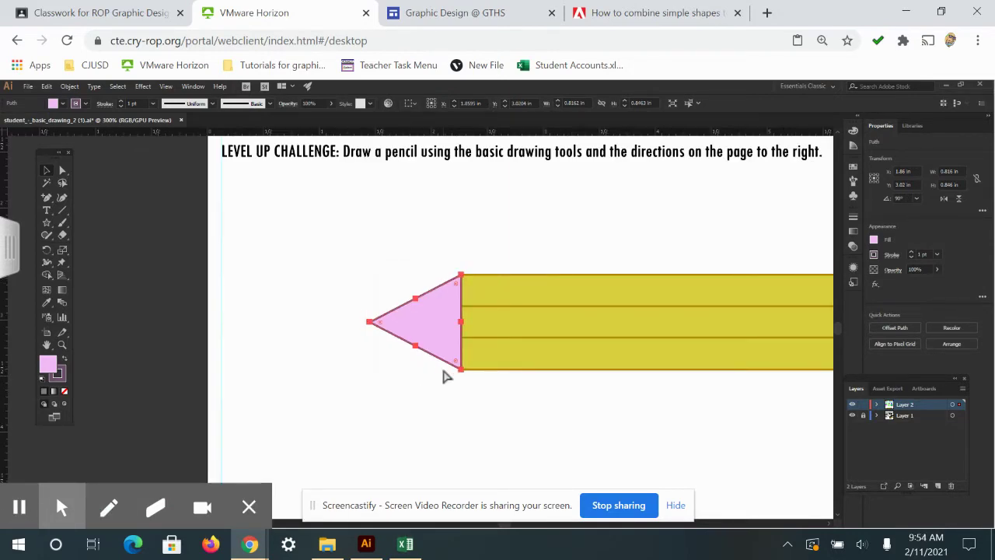
{"action": "key", "text": "ctrl+minus"}
{"action": "key", "text": "ctrl+minus"}
{"action": "key", "text": "ctrl+minus"}
{"action": "key", "text": "ctrl+minus"}
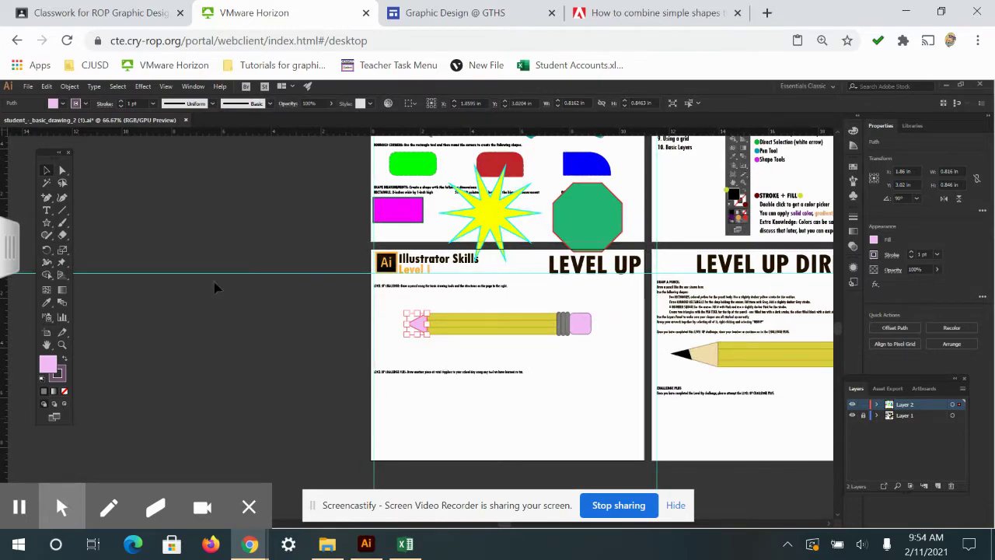
{"action": "left_click", "coordinate": [48, 305]}
{"action": "left_click", "coordinate": [705, 358]}
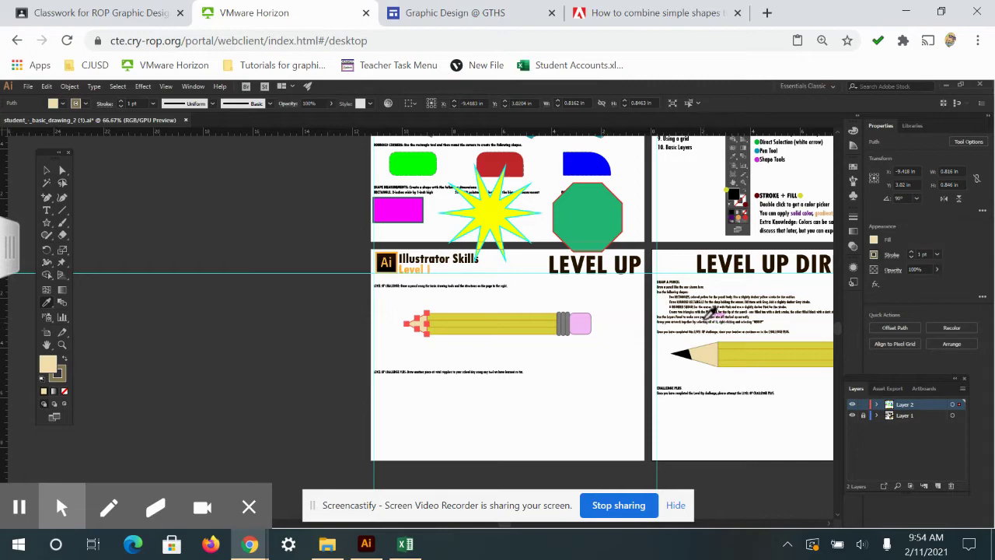
Duplicate the tan triangle and shrink the copy to about 0.32 by 0.33 in at the pencil's point for the lead.
{"action": "key", "text": "ctrl+equal"}
{"action": "key", "text": "ctrl+equal"}
{"action": "left_click_drag", "start_coordinate": [677, 316], "coordinate": [545, 345]}
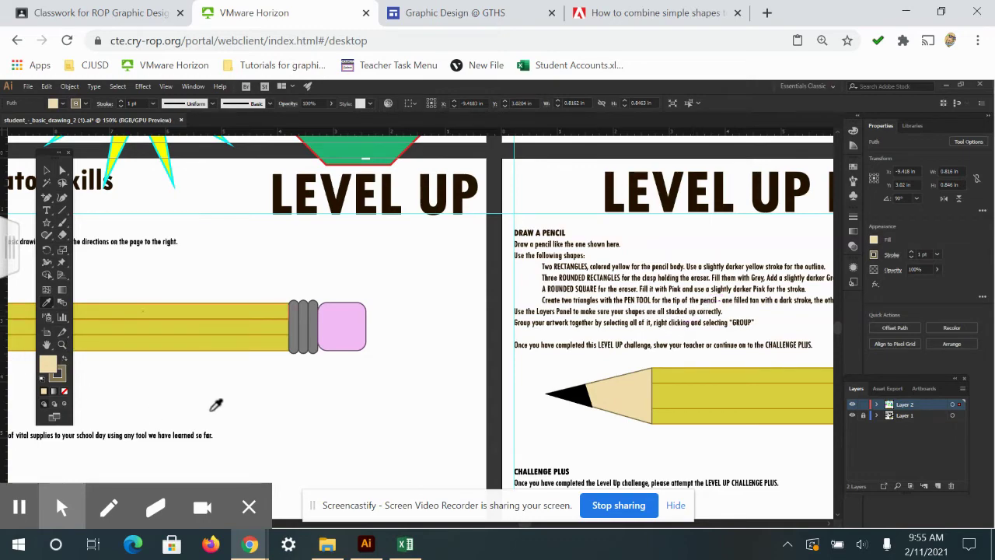
{"action": "left_click_drag", "start_coordinate": [204, 388], "coordinate": [604, 354]}
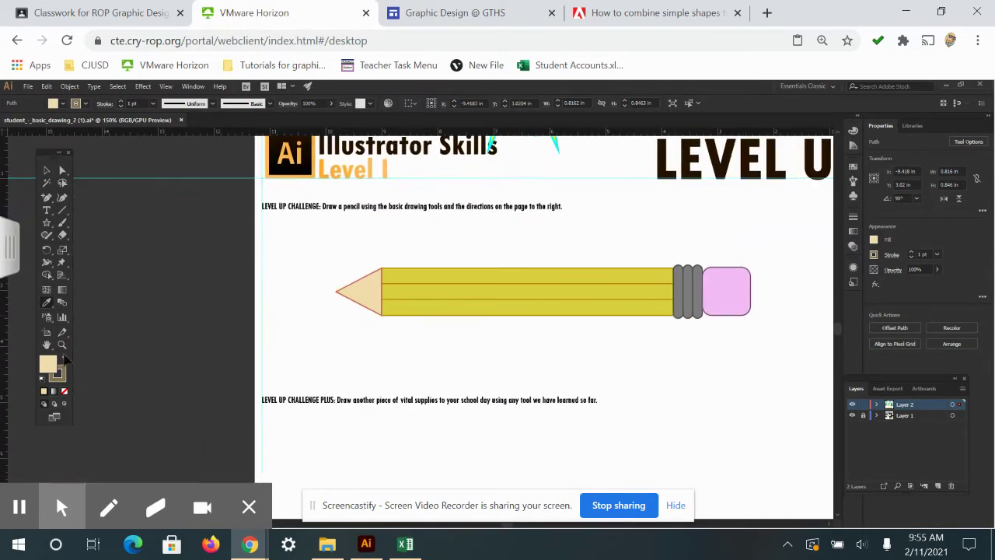
{"action": "left_click", "coordinate": [306, 327]}
{"action": "key", "text": "ctrl+z"}
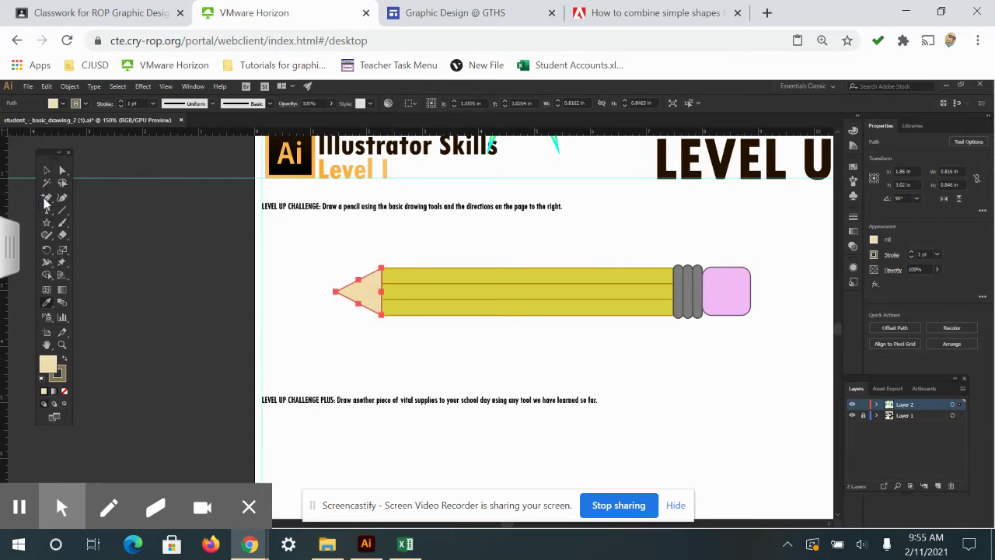
{"action": "left_click", "coordinate": [46, 224]}
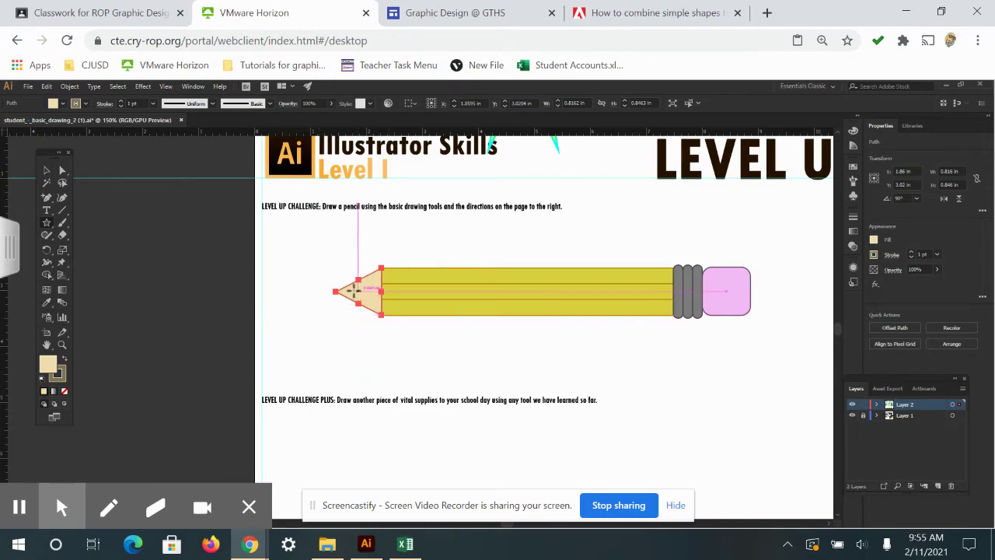
{"action": "left_click", "coordinate": [46, 171]}
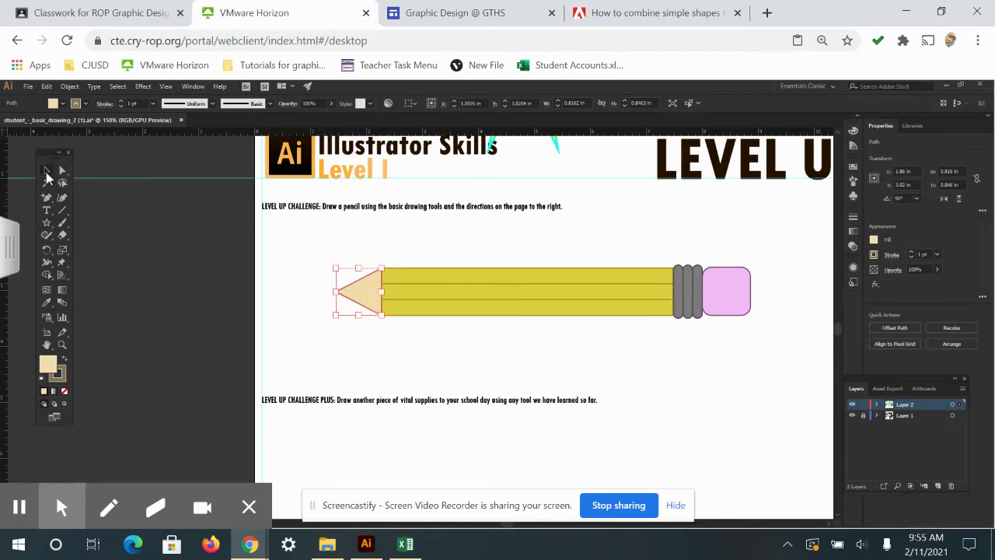
{"action": "mouse_move", "coordinate": [362, 290]}
{"action": "left_mouse_down"}
{"action": "mouse_move", "coordinate": [307, 312]}
{"action": "mouse_move", "coordinate": [307, 296]}
{"action": "mouse_move", "coordinate": [326, 326]}
{"action": "mouse_move", "coordinate": [294, 304]}
{"action": "mouse_move", "coordinate": [342, 293]}
{"action": "left_mouse_up"}
{"action": "left_click", "coordinate": [287, 289]}
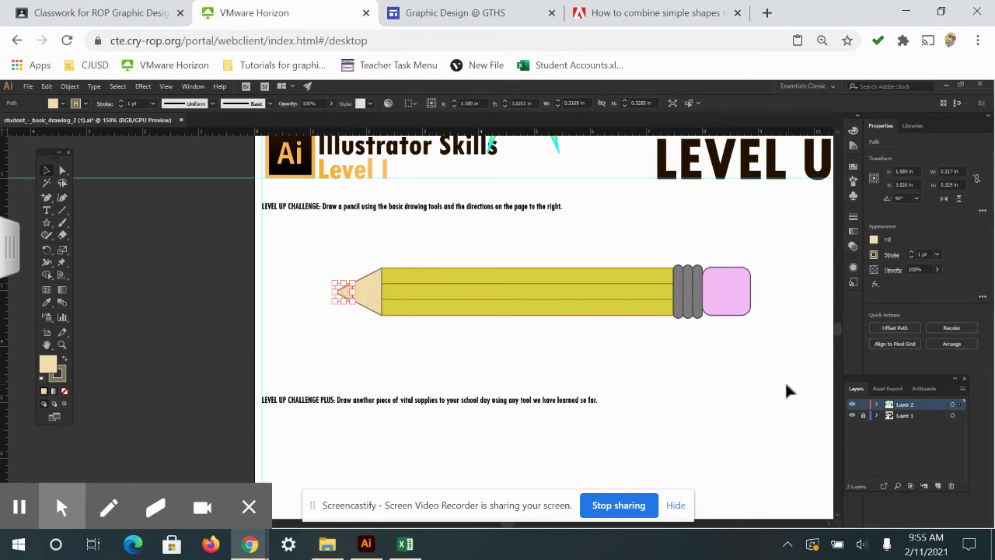
Apply the sample lead's black fill and stroke to the small tip triangle with the Eyedropper and deselect it.
{"action": "key", "text": "ctrl+minus"}
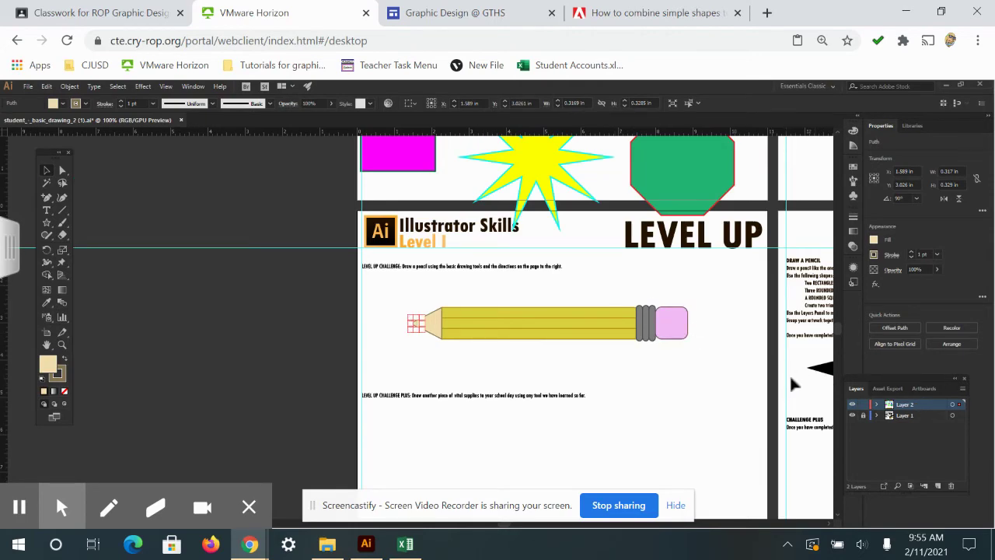
{"action": "left_click_drag", "start_coordinate": [707, 373], "coordinate": [615, 365]}
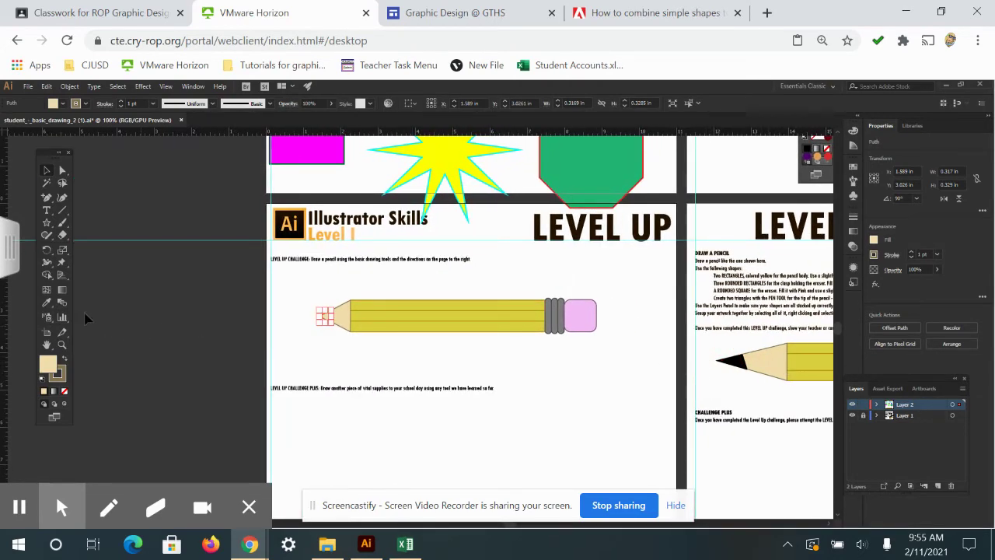
{"action": "left_click", "coordinate": [47, 303]}
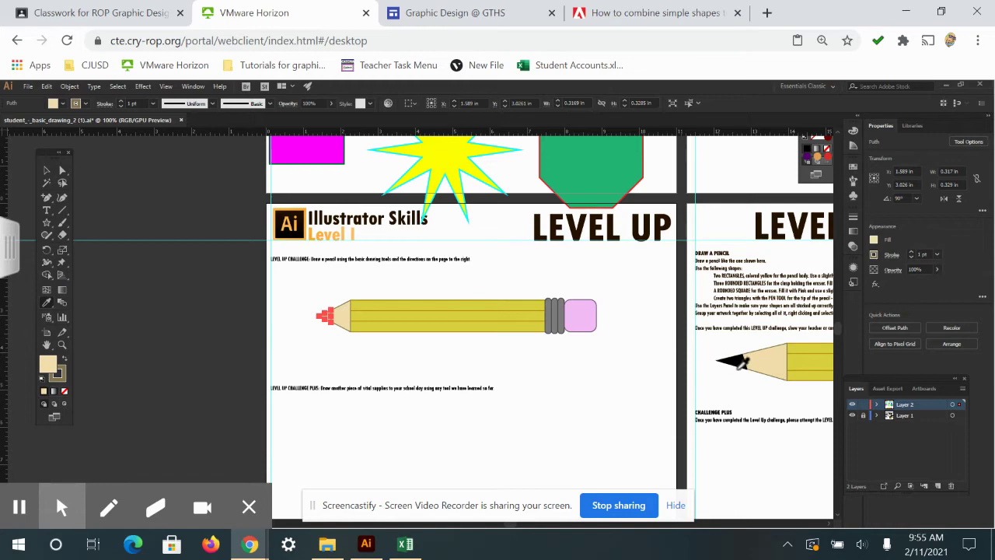
{"action": "left_click", "coordinate": [739, 360]}
{"action": "left_click", "coordinate": [365, 342]}
{"action": "left_click", "coordinate": [49, 171]}
{"action": "left_click", "coordinate": [382, 343]}
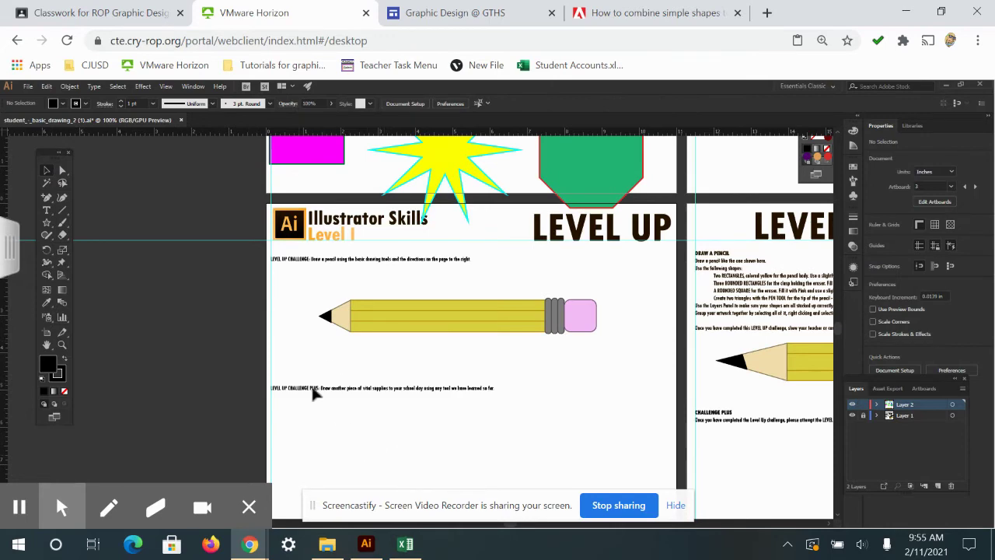
Examine at 600% how the black lead triangle lines up with the tan wood's edges.
{"action": "left_click", "coordinate": [327, 317]}
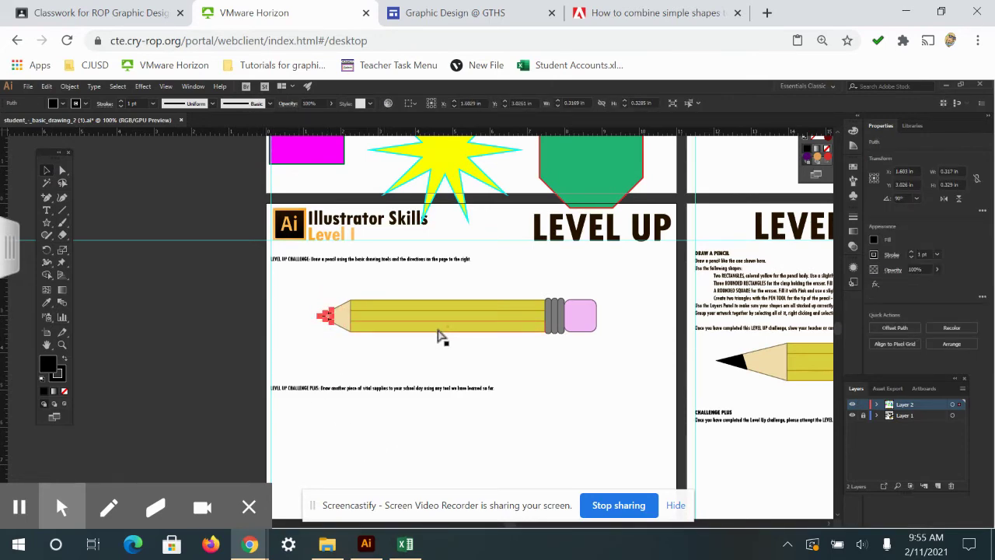
{"action": "key", "text": "ctrl+equal"}
{"action": "key", "text": "ctrl+equal"}
{"action": "key", "text": "ctrl+equal"}
{"action": "key", "text": "ctrl+equal"}
{"action": "key", "text": "ctrl+equal"}
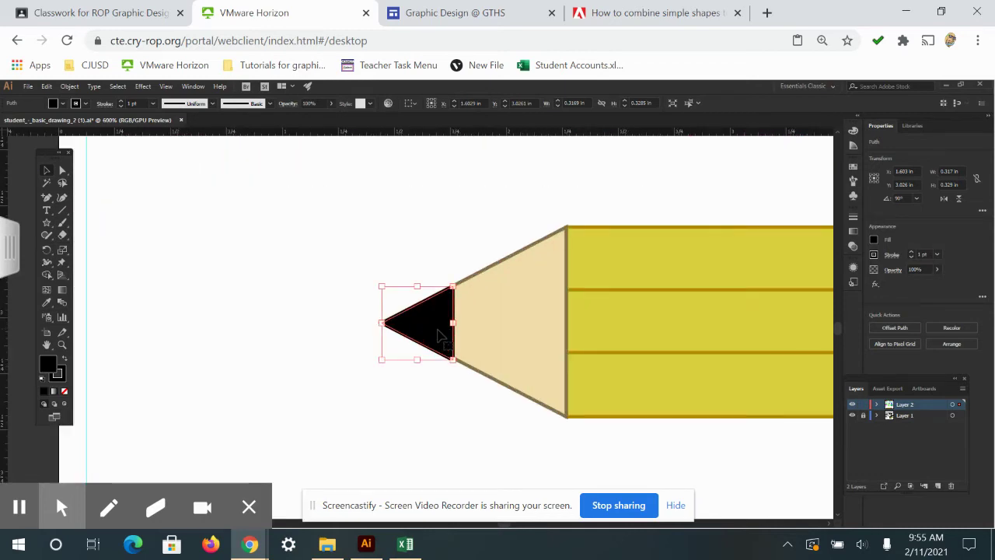
{"action": "left_click", "coordinate": [422, 371]}
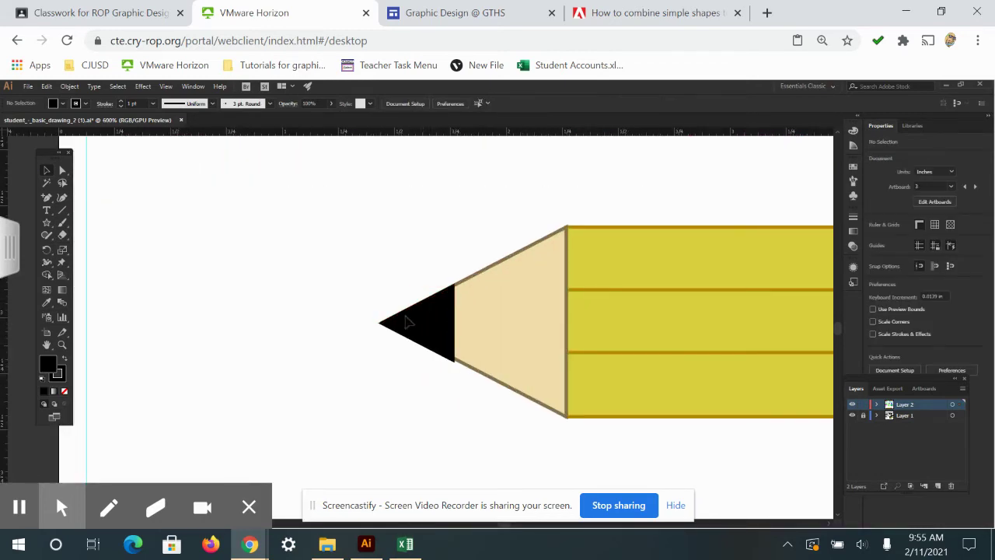
Slant the black lead's back edge with Direct Selection by pulling its lower corner along the wood's lower edge and nudging the middle anchor.
{"action": "left_click", "coordinate": [433, 328]}
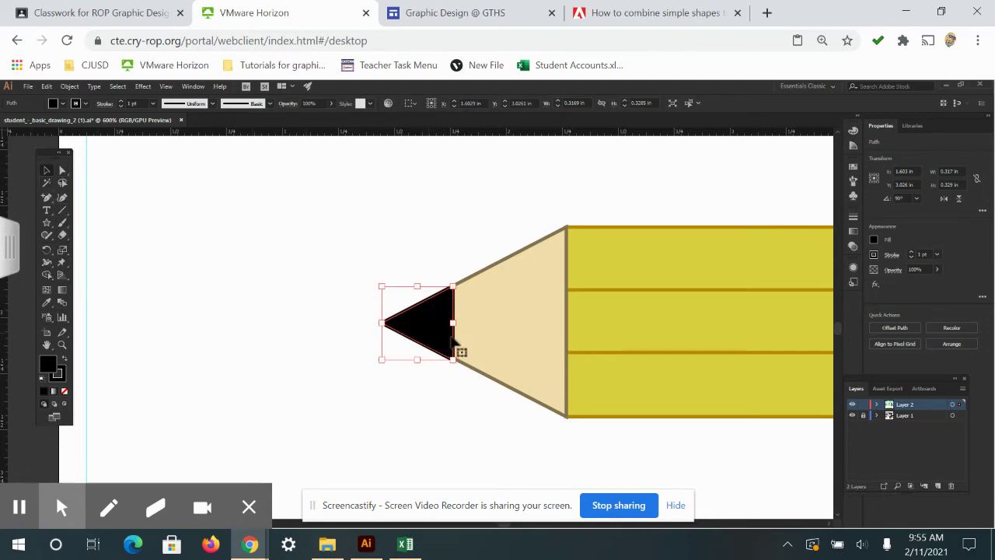
{"action": "left_click", "coordinate": [62, 170]}
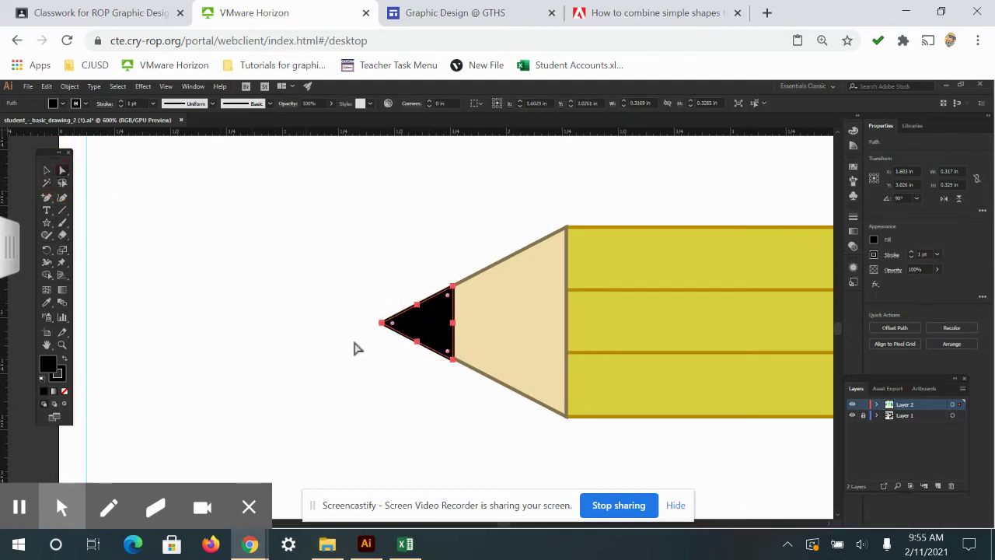
{"action": "left_click", "coordinate": [453, 362]}
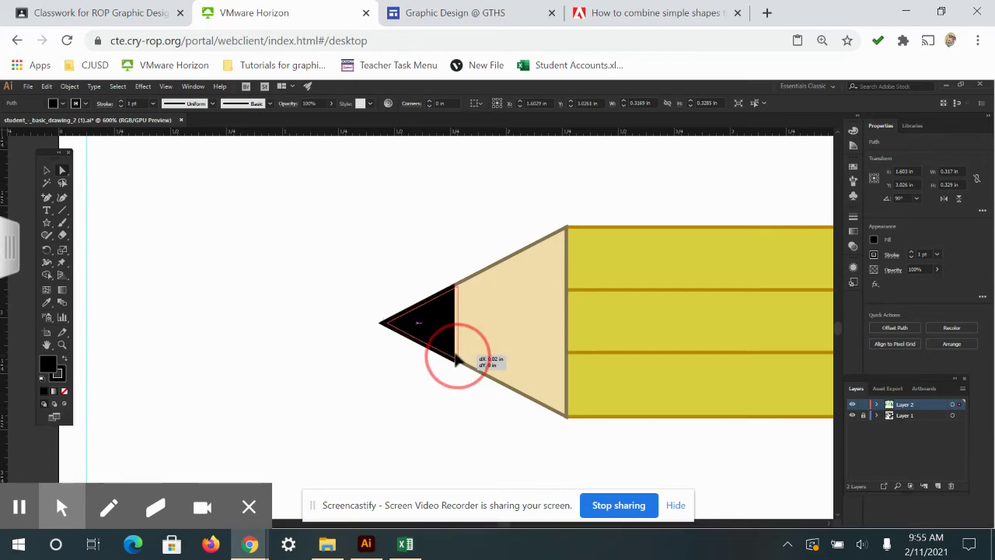
{"action": "left_click_drag", "start_coordinate": [454, 360], "coordinate": [463, 366]}
{"action": "left_click_drag", "start_coordinate": [454, 323], "coordinate": [455, 323]}
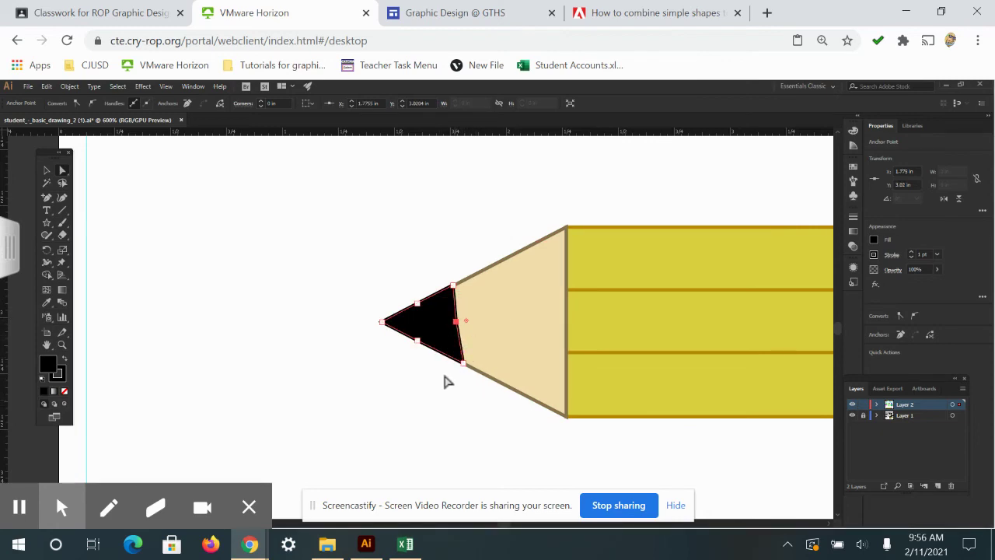
{"action": "left_click", "coordinate": [383, 257]}
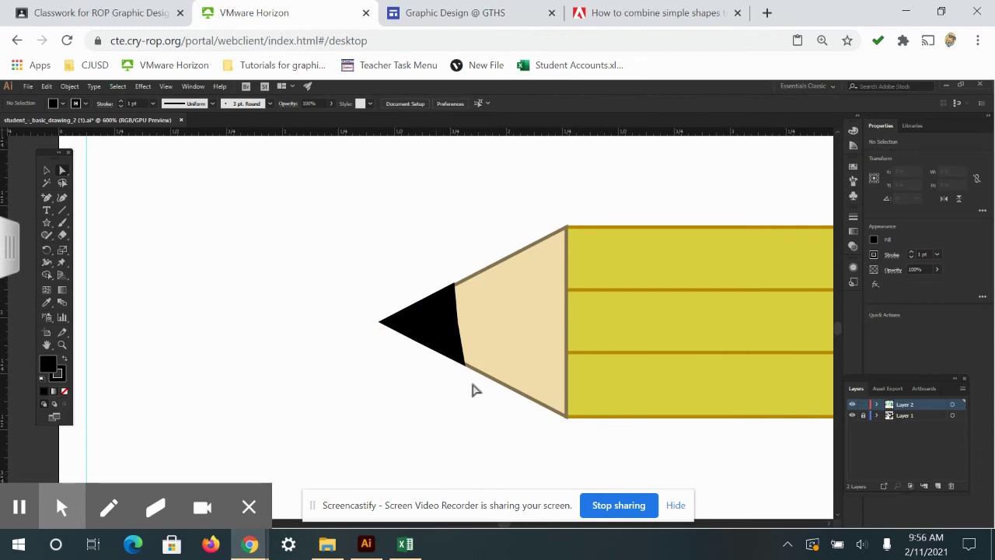
Compare the drawn pencil with the sample pencil and written instructions on the Level Up Directions page at 100%.
{"action": "key", "text": "ctrl+minus"}
{"action": "key", "text": "ctrl+minus"}
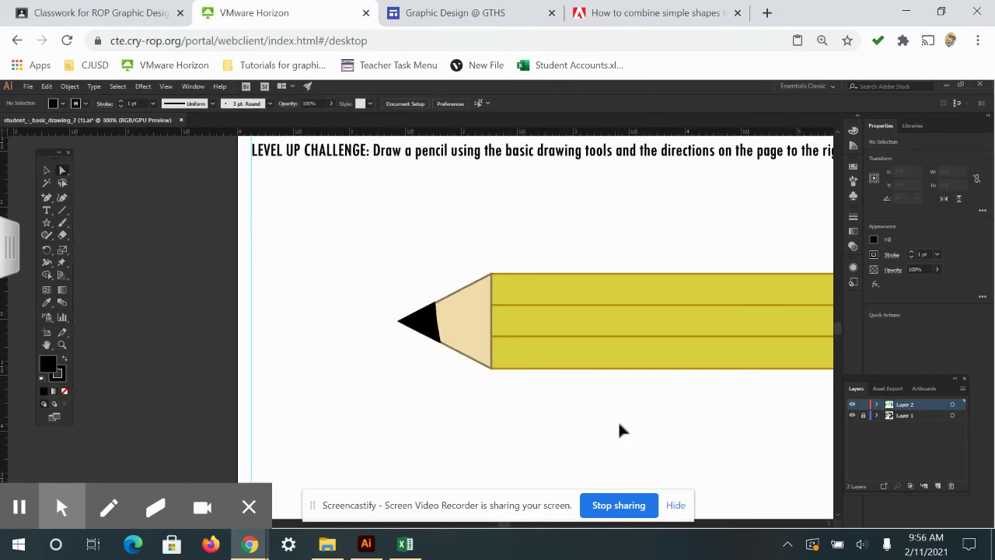
{"action": "key", "text": "ctrl+minus"}
{"action": "left_click_drag", "start_coordinate": [748, 411], "coordinate": [678, 396]}
{"action": "key", "text": "ctrl+minus"}
{"action": "left_click_drag", "start_coordinate": [772, 392], "coordinate": [404, 366]}
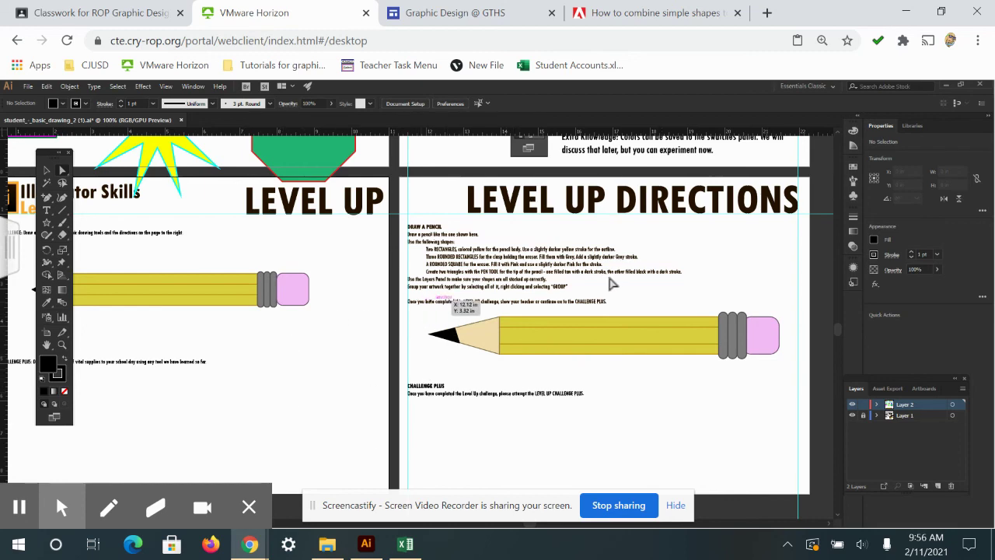
{"action": "mouse_move", "coordinate": [6, 490]}
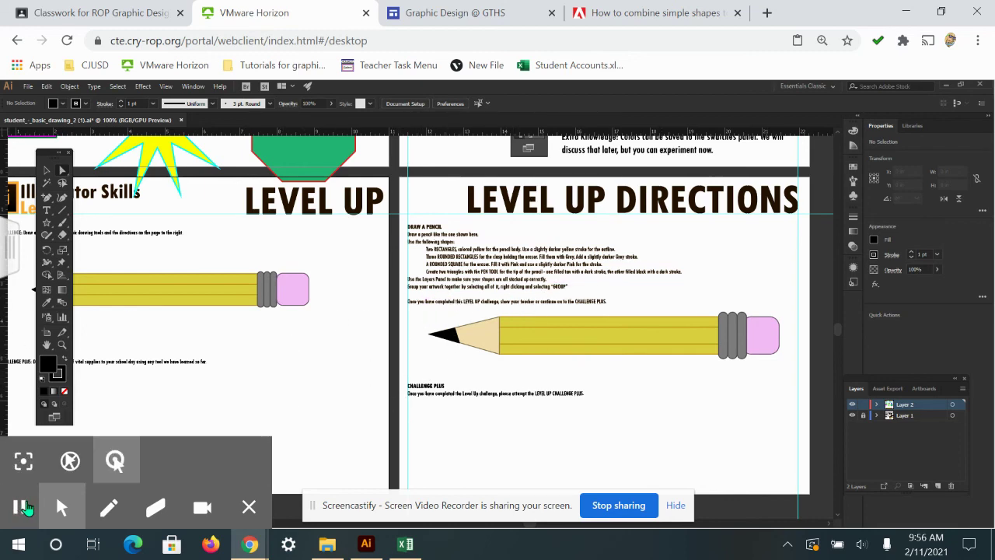